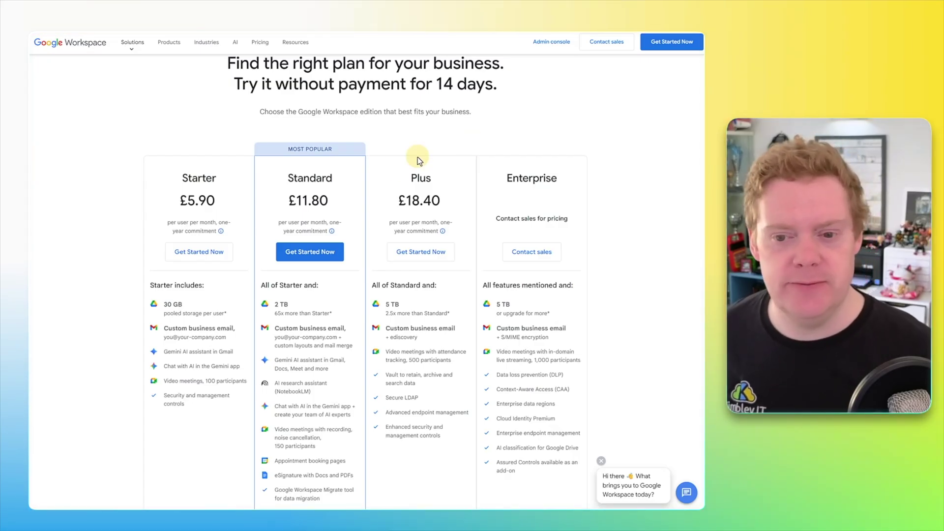
Step: Scroll down the plan comparison and highlight the Plus plan's Vault retention feature
scroll(331, 198, down, 1)
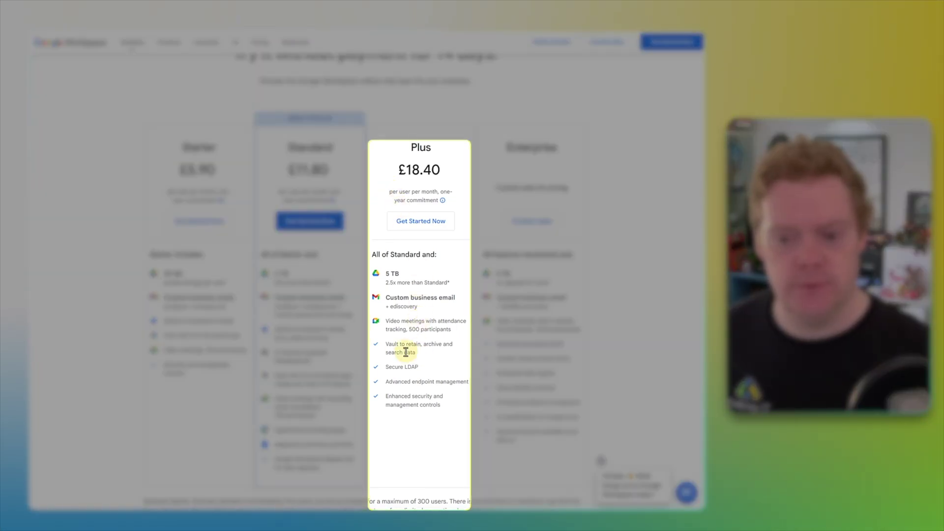
drag(417, 353, 387, 350)
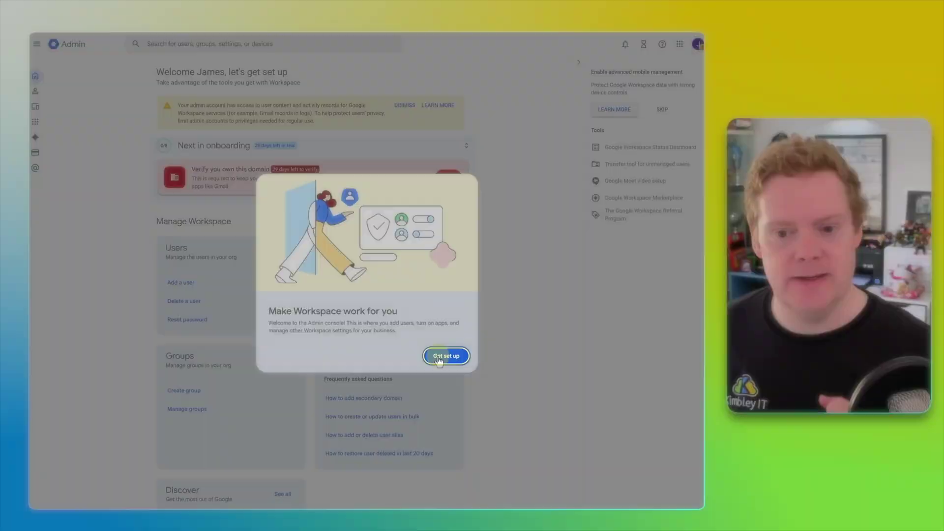
Step: Dismiss the welcome prompt with Get set up, then start domain verification from the red banner
click(440, 361)
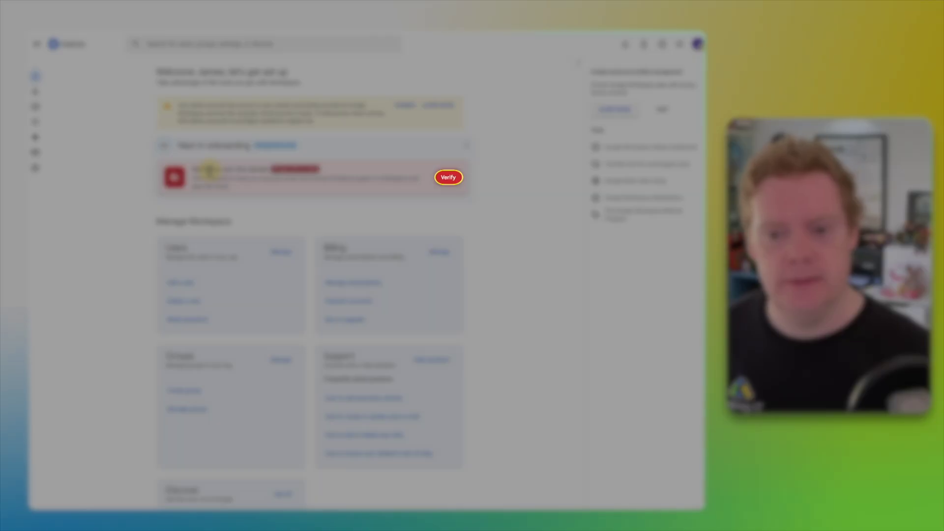
click(448, 178)
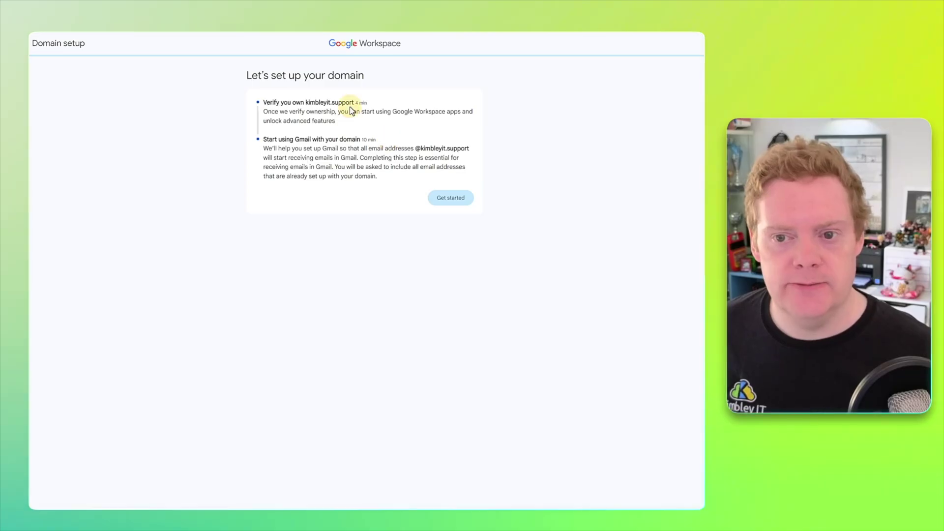
Step: Copy the domain name kimbleyit.support and begin the domain setup steps
drag(354, 102, 305, 102)
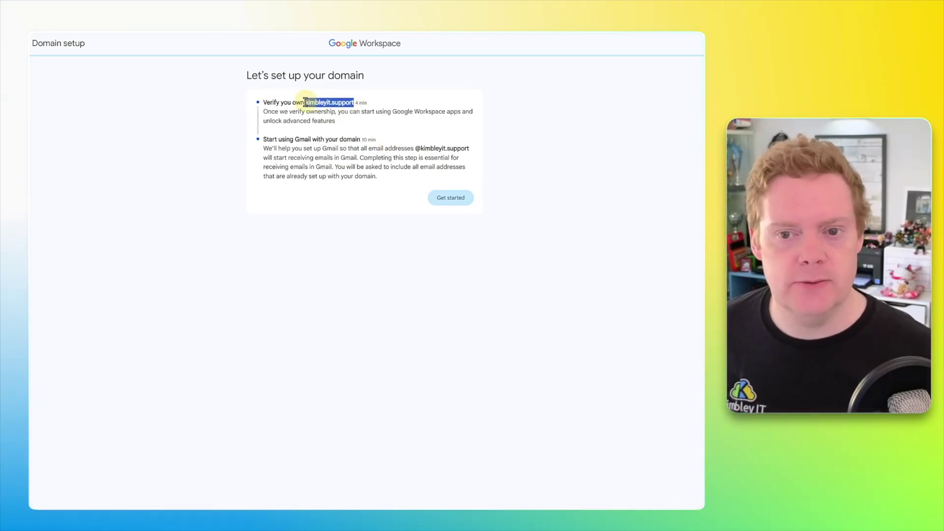
right_click(311, 101)
click(362, 96)
click(457, 200)
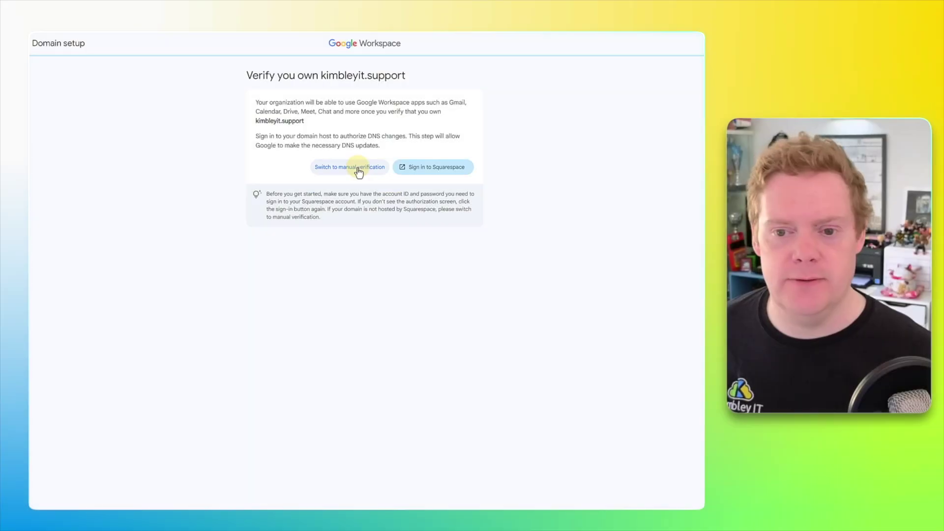
Step: Switch to manual verification with Cloudflare as the domain host and continue
click(359, 170)
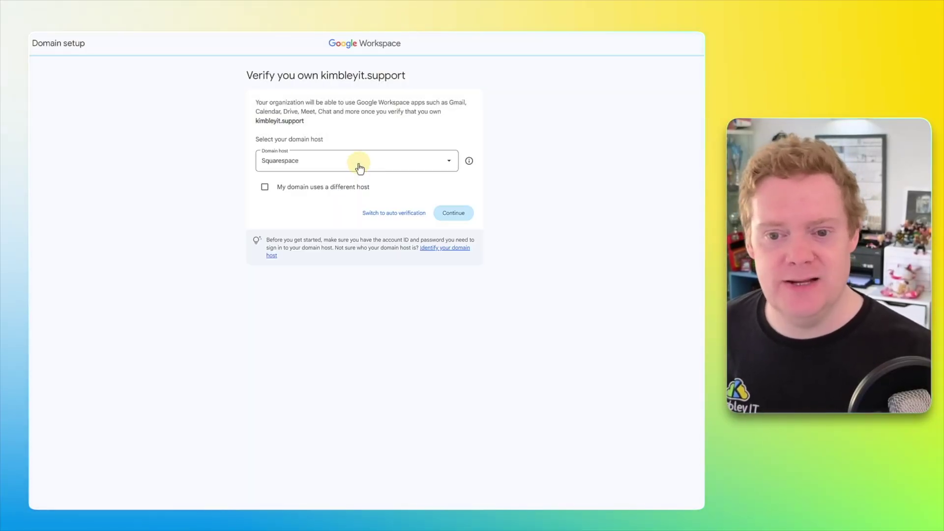
click(358, 167)
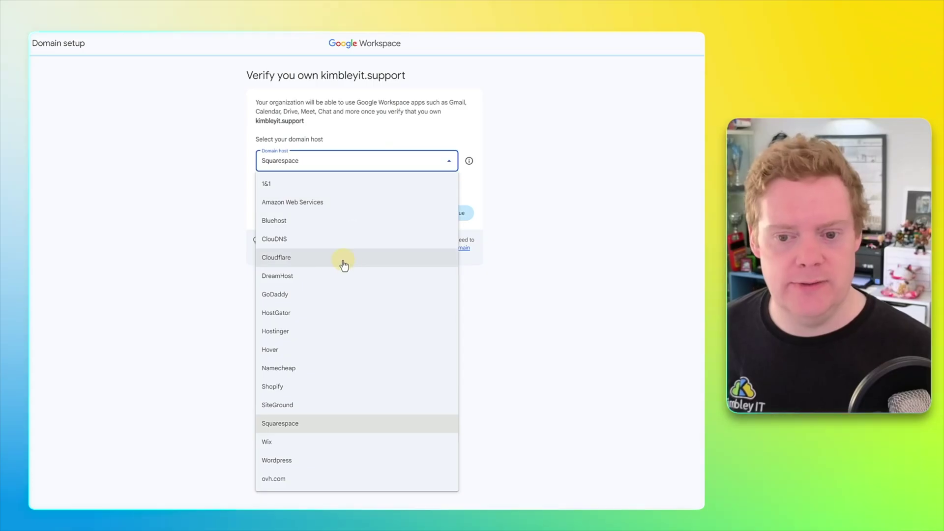
click(342, 258)
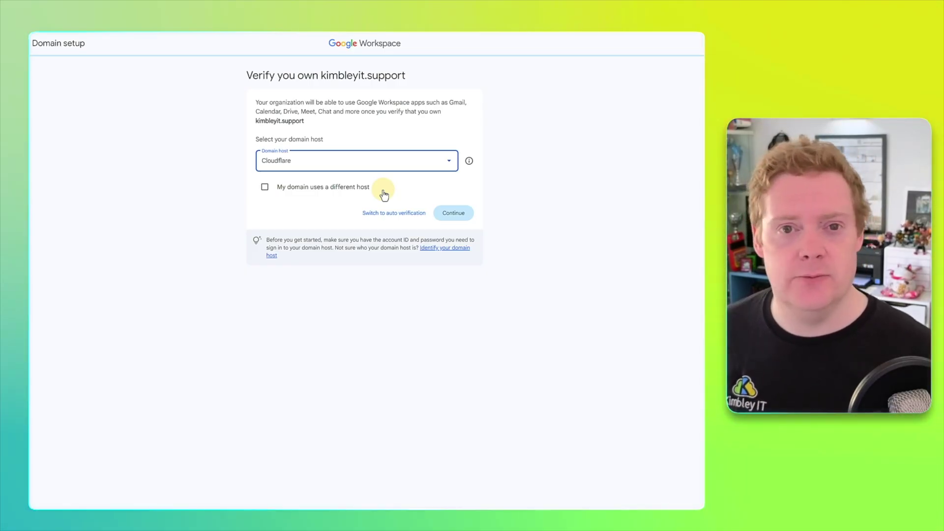
click(453, 213)
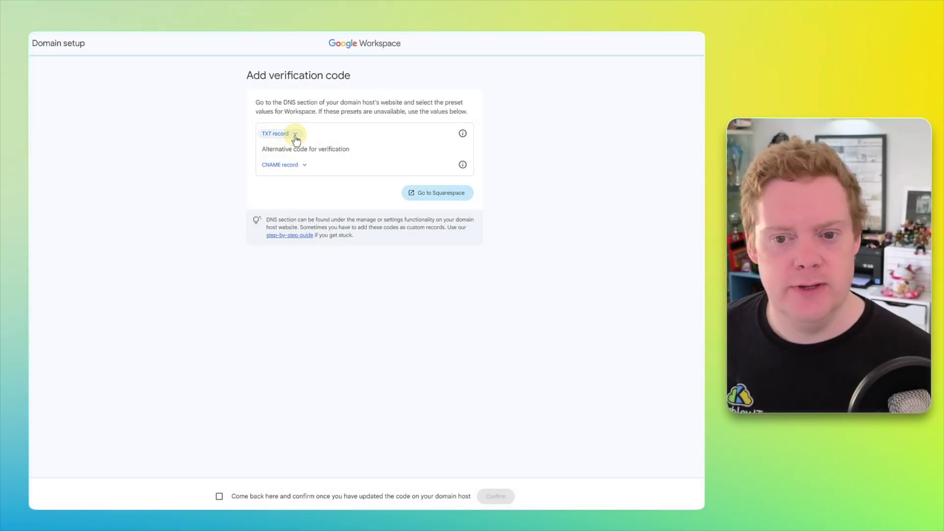
Step: Expand the TXT record option and copy its google-site-verification Data value
click(295, 134)
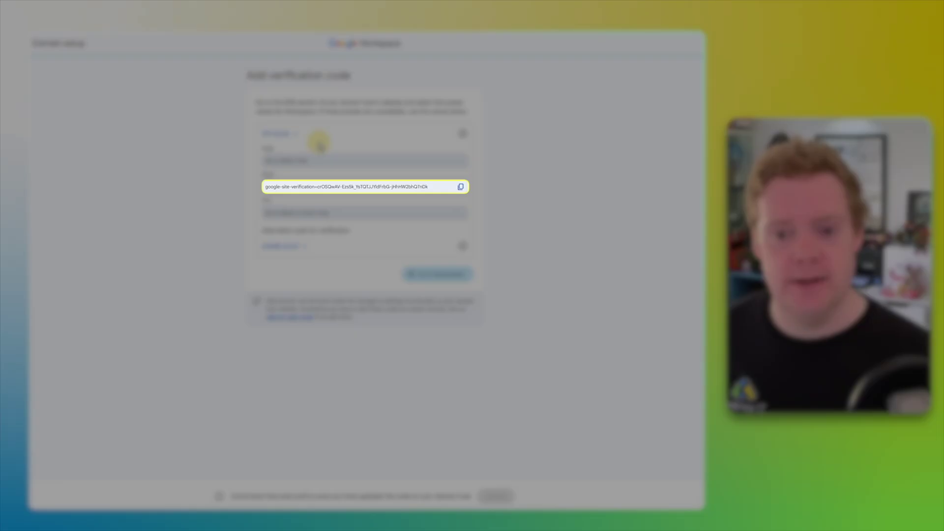
click(461, 188)
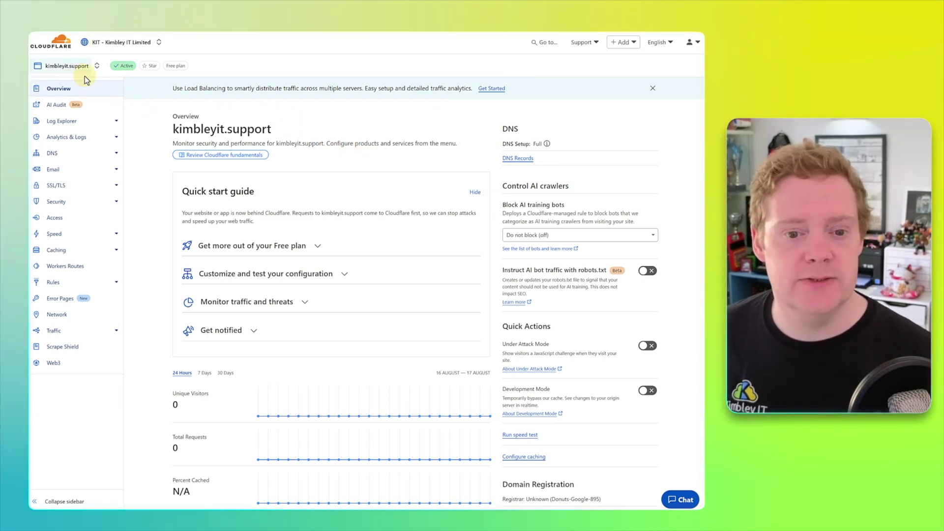
Step: Add and save a Cloudflare TXT record named @ with the pasted google-site-verification value
click(74, 156)
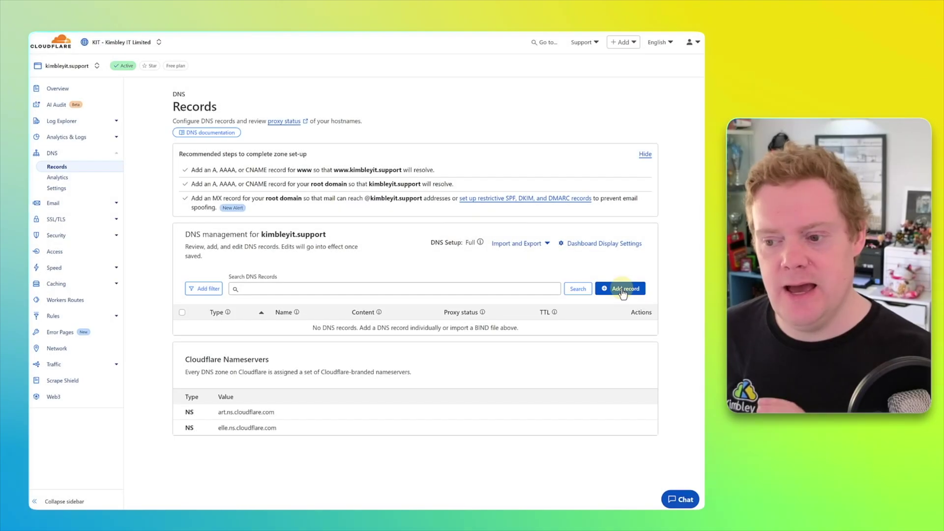
click(623, 290)
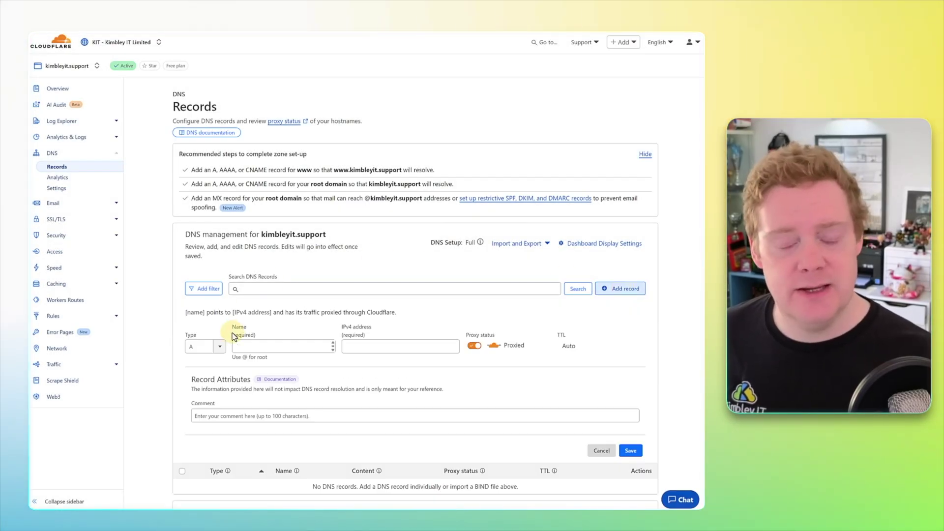
click(220, 348)
scroll(209, 384, down, 1)
scroll(209, 394, down, 3)
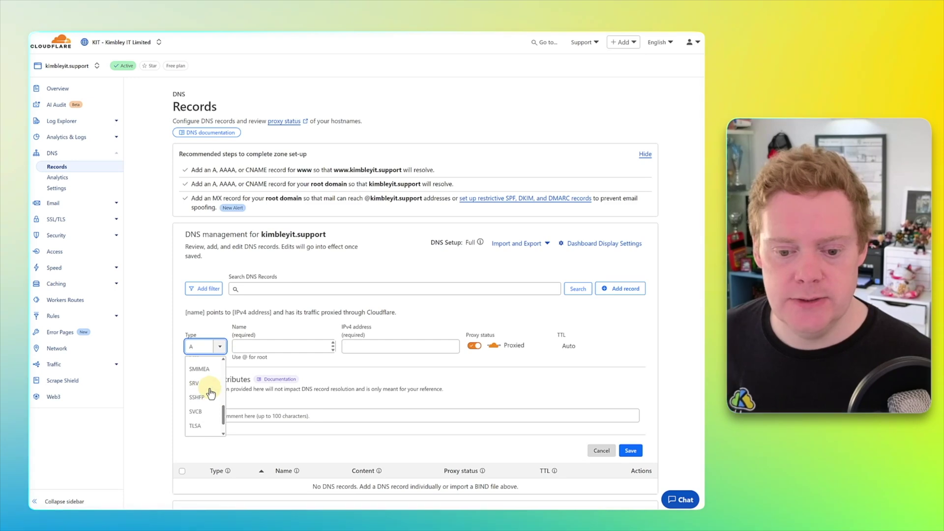
click(208, 416)
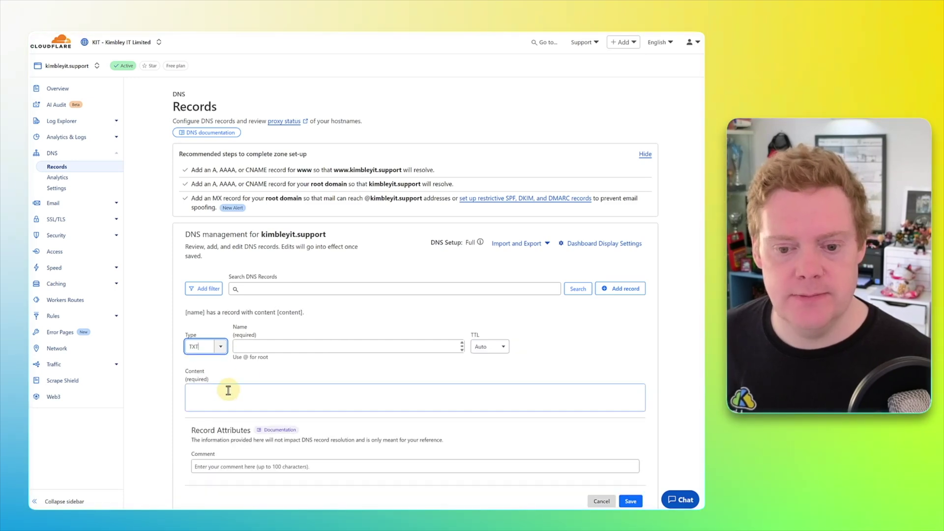
click(261, 348)
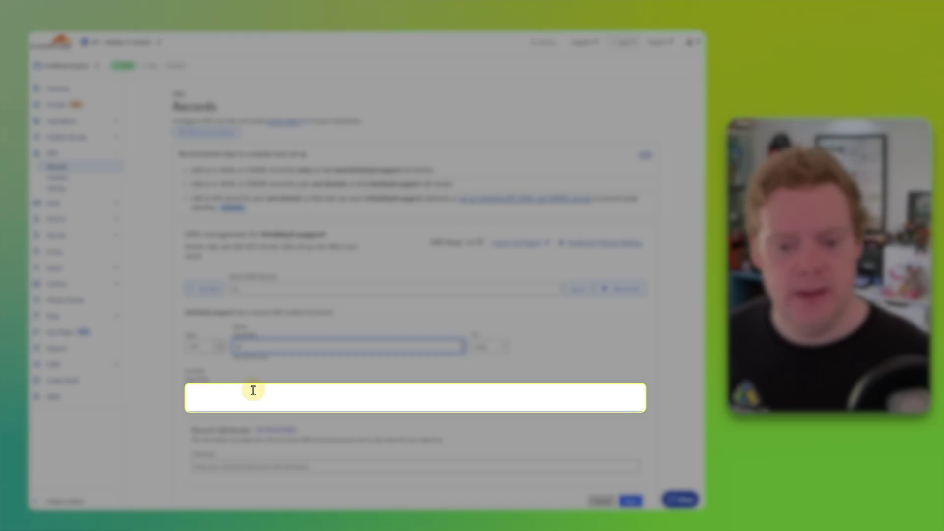
click(254, 391)
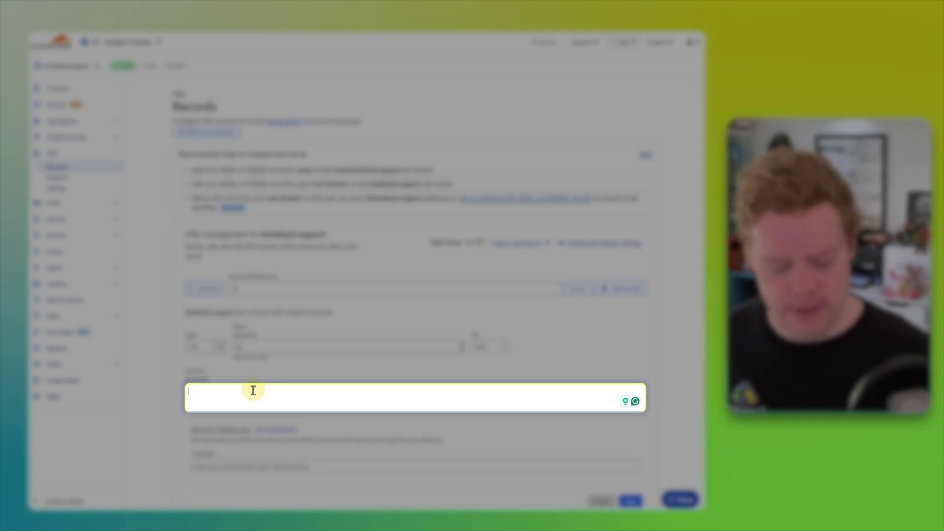
key(super+v)
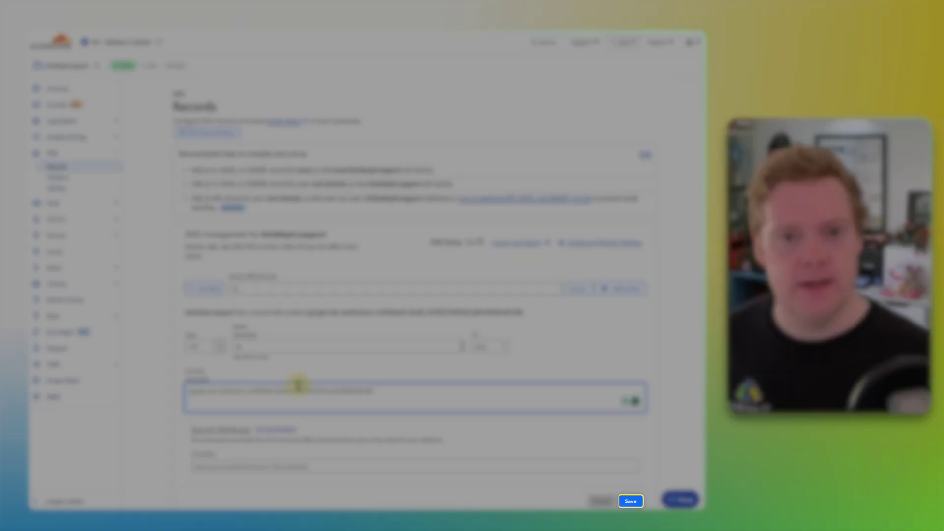
click(629, 500)
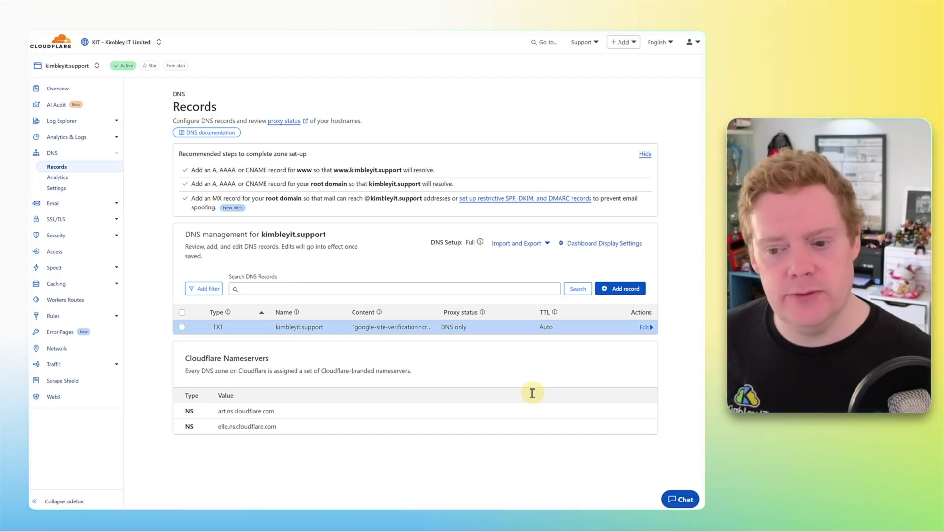
Step: Inspect the TXT record's TTL options, keep Auto, and cancel the edit unchanged
click(644, 329)
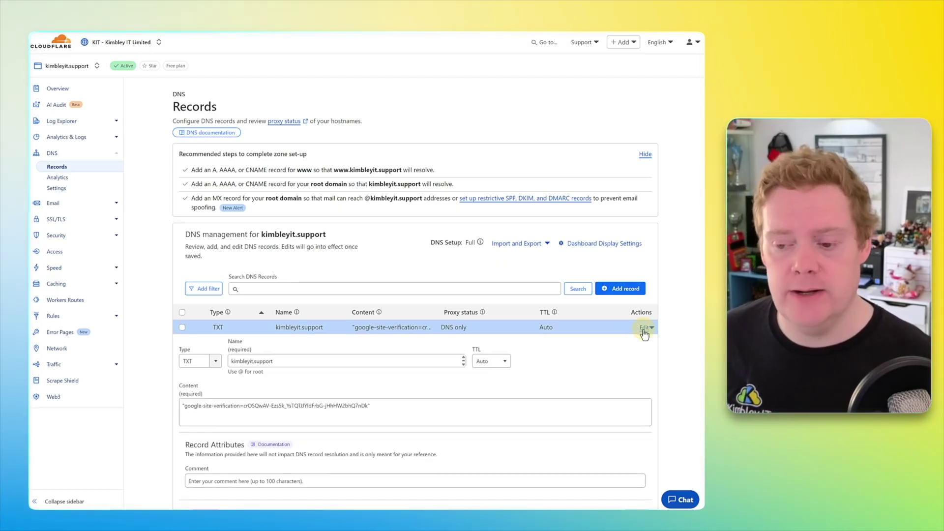
click(492, 364)
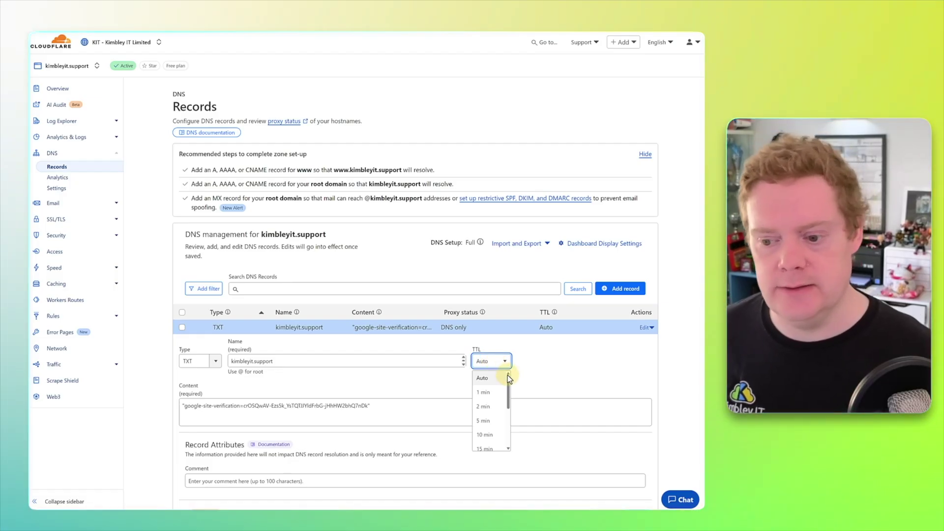
drag(508, 377, 505, 420)
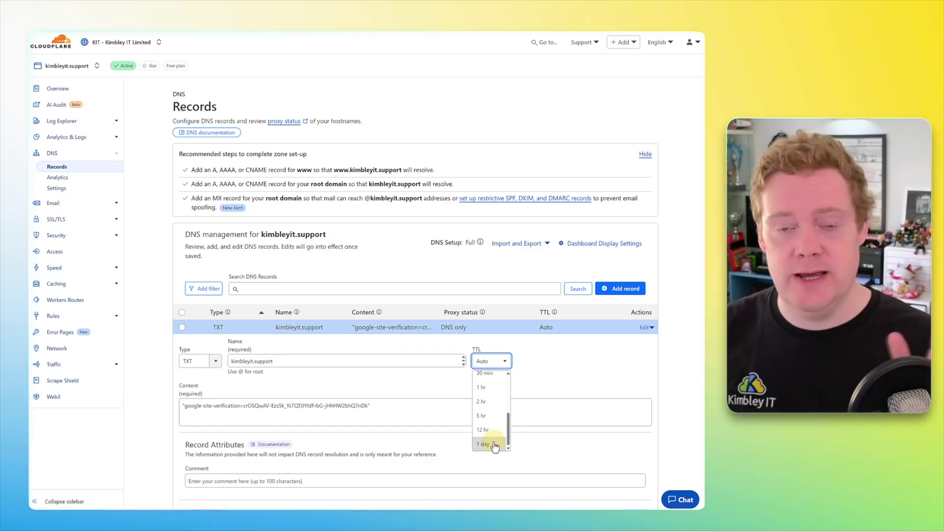
click(495, 379)
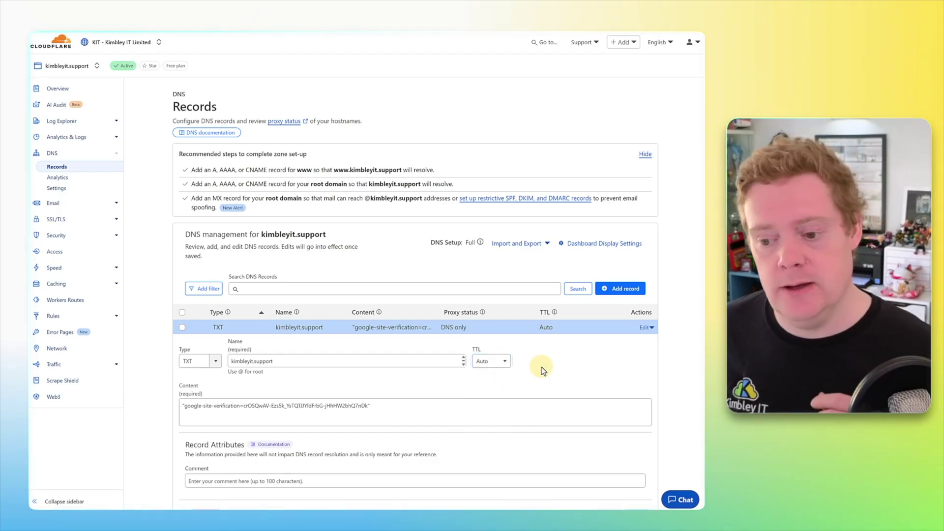
scroll(568, 380, down, 3)
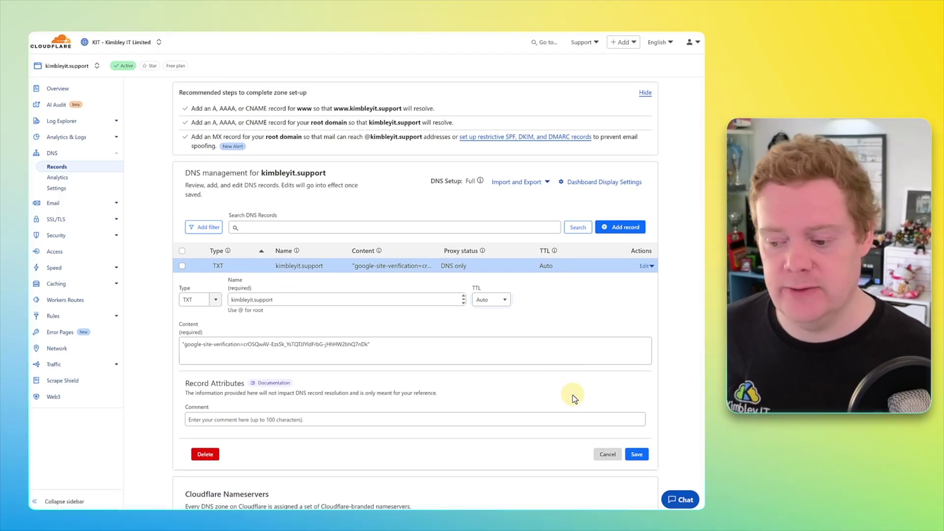
click(605, 453)
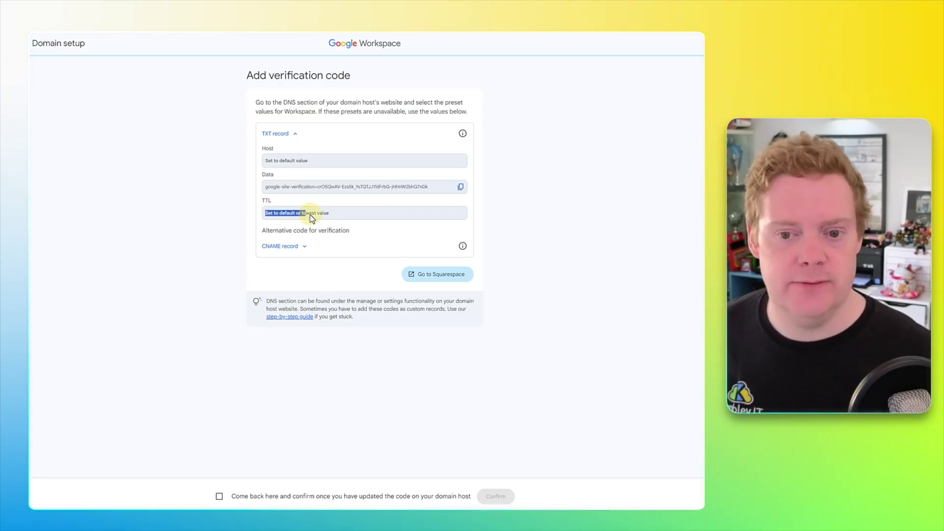
Step: Confirm the verification code is added so kimbleyit.support becomes verified
click(485, 225)
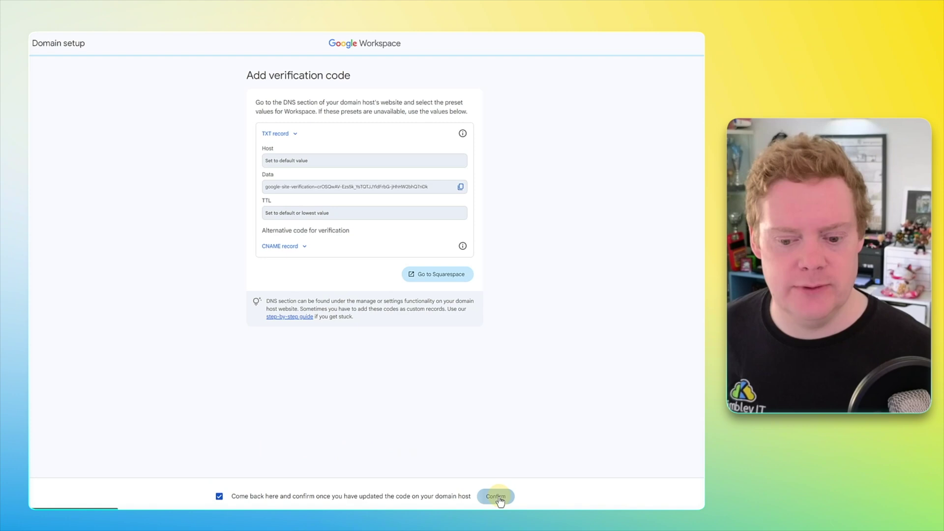
click(496, 496)
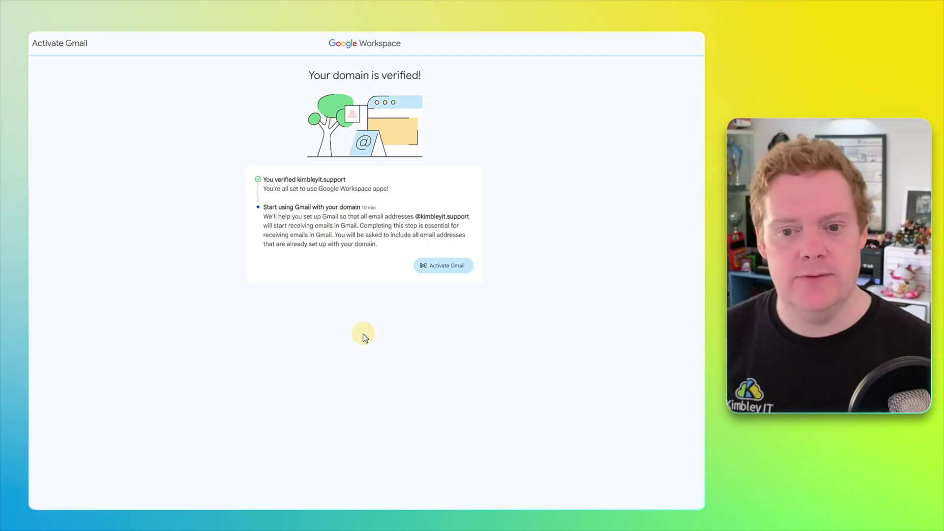
Step: Activate Gmail and proceed with activation for all users on kimbleyit.support
click(444, 266)
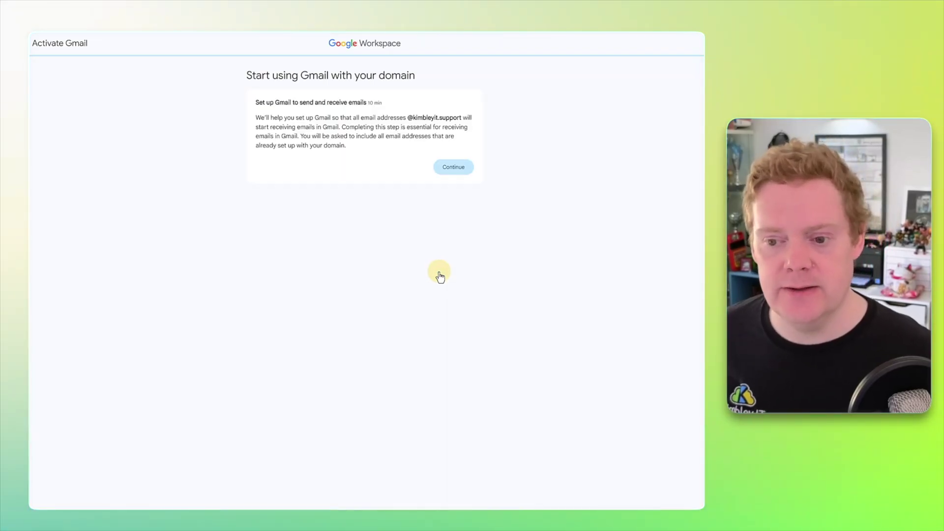
click(450, 173)
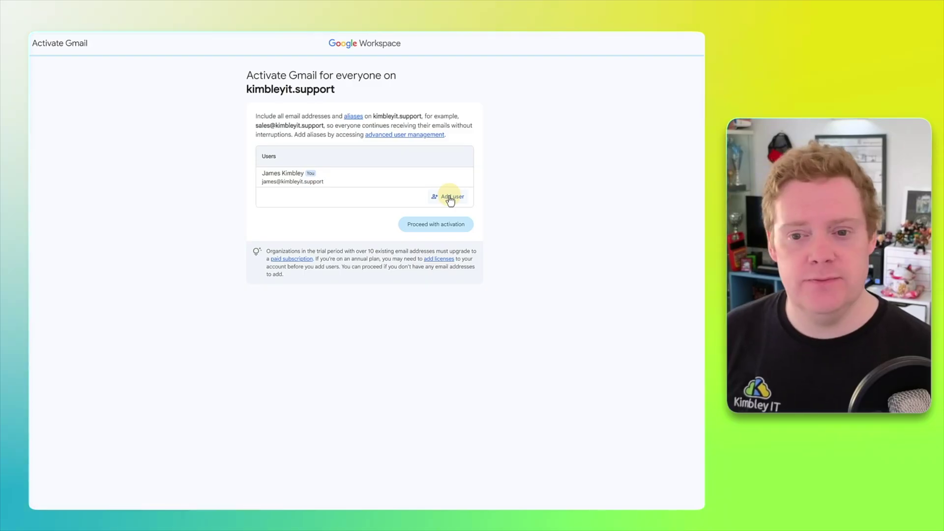
click(445, 225)
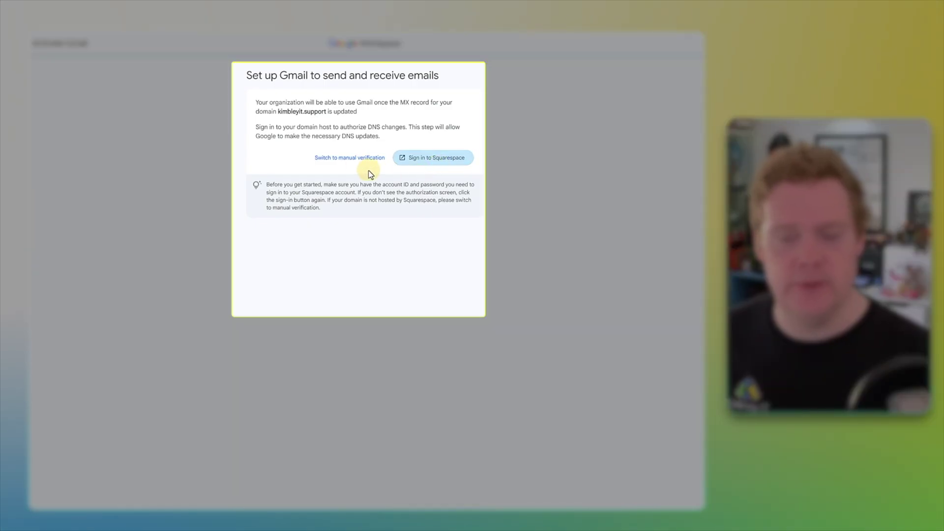
Step: Switch to manual MX setup, keep Squarespace as the domain host, and continue
click(355, 158)
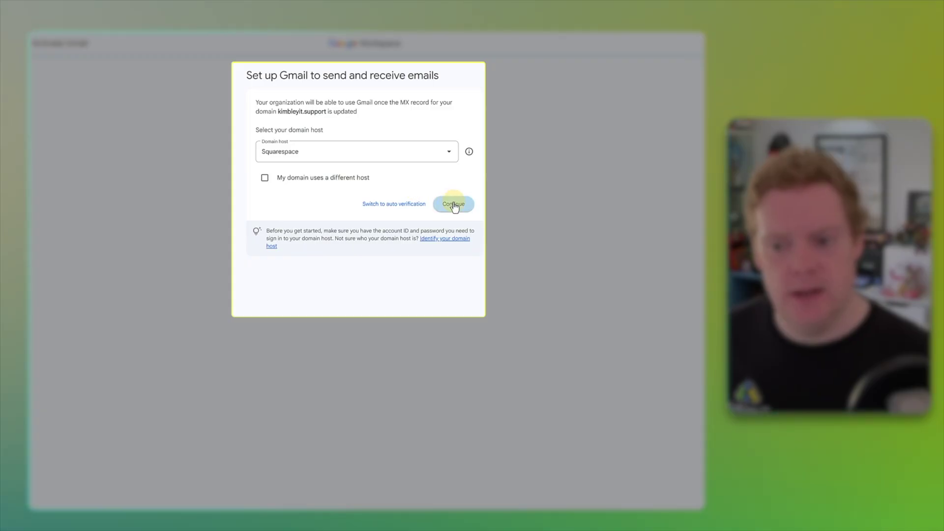
click(421, 150)
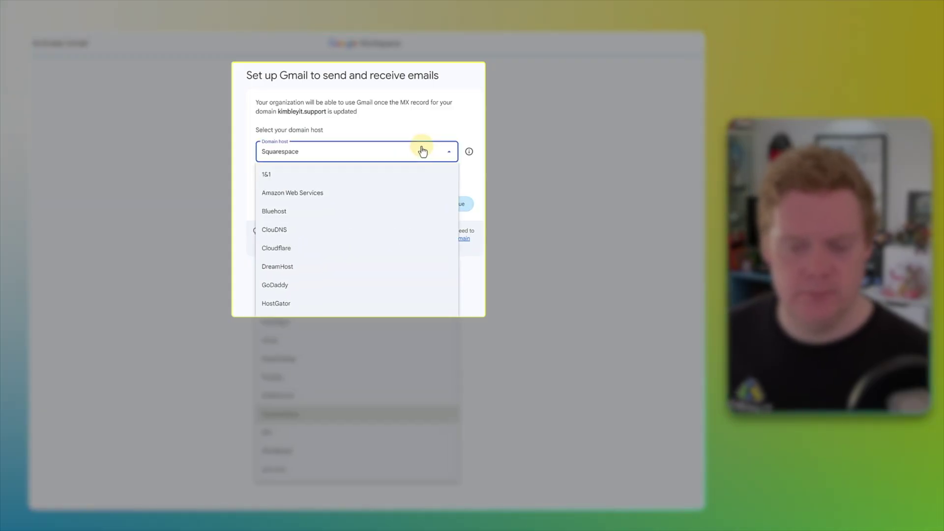
click(423, 151)
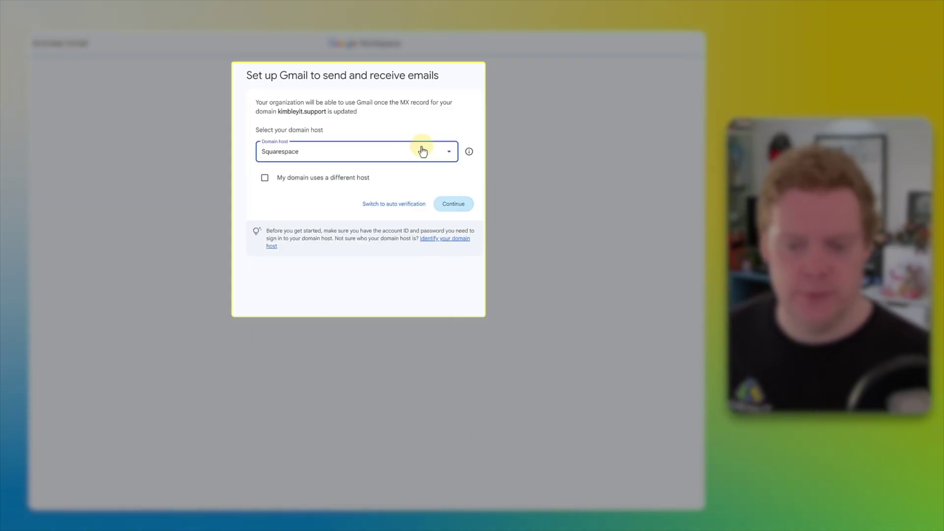
click(457, 207)
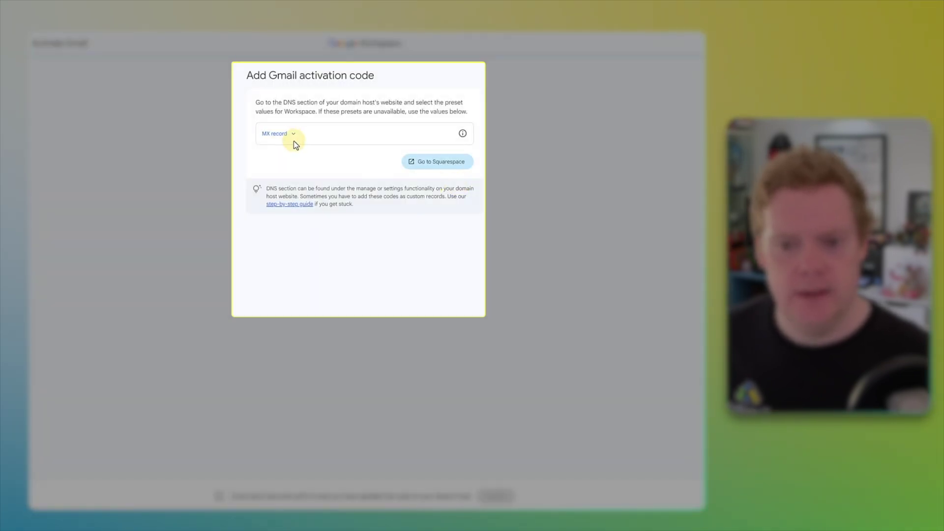
Step: Reveal the MX record values (Priority 1, Data SMTP.GOOGLE.COM) and copy SMTP.GOOGLE.COM
click(290, 136)
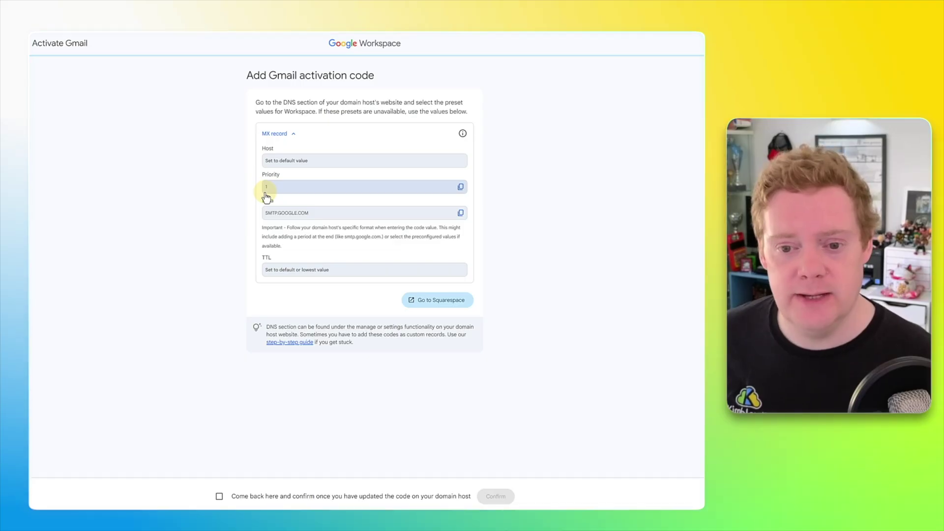
click(461, 214)
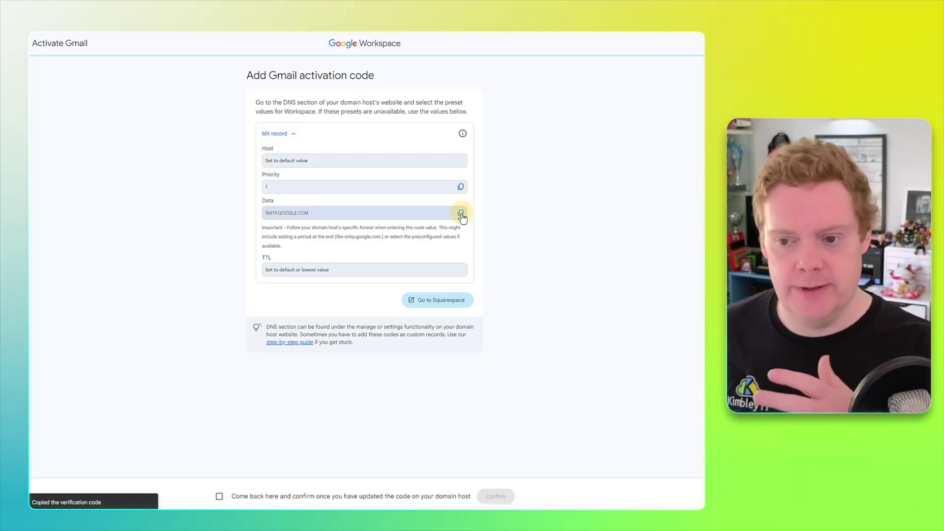
Step: Start a new Cloudflare DNS record and set its type to MX
mouse_move(484, 504)
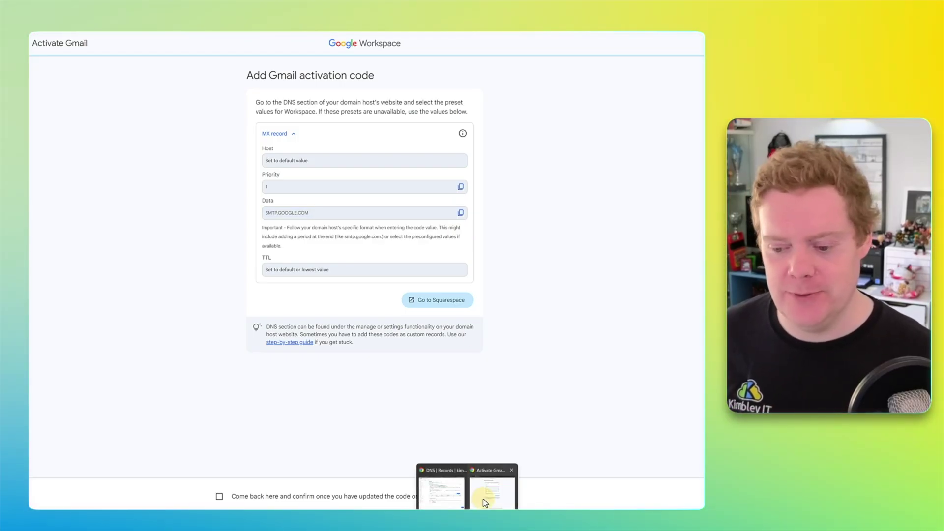
click(445, 495)
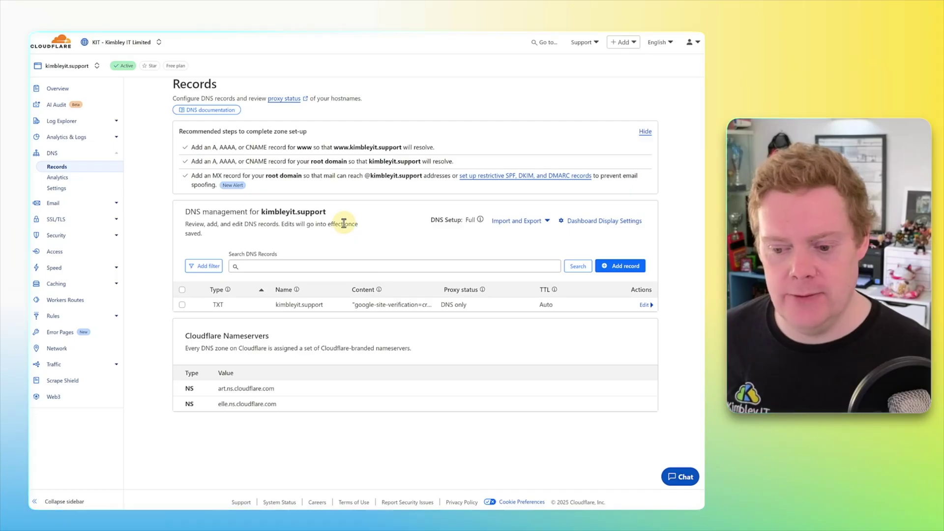
click(621, 265)
click(206, 324)
scroll(203, 379, down, 3)
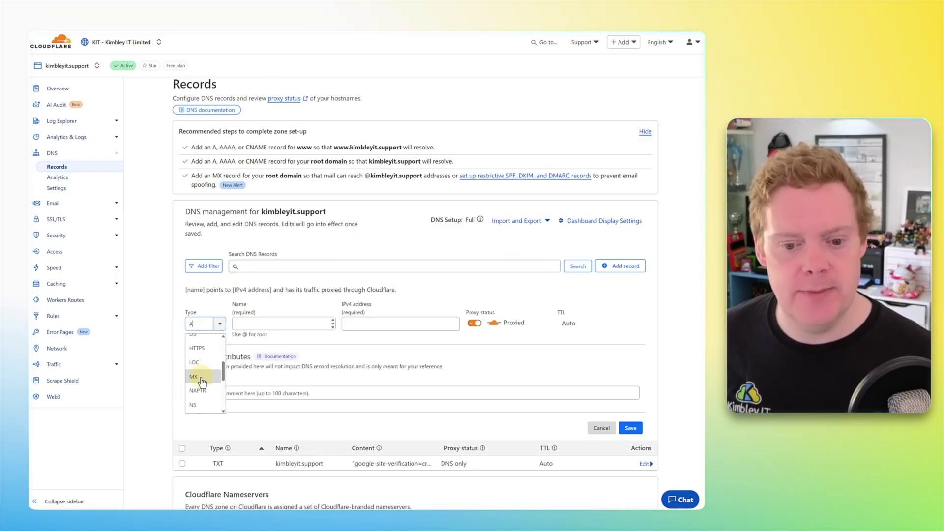
click(194, 377)
Step: Enter name @, mail server SMTP.GOOGLE.COM and priority 1, then save the MX record
click(247, 325)
text(@)
click(378, 325)
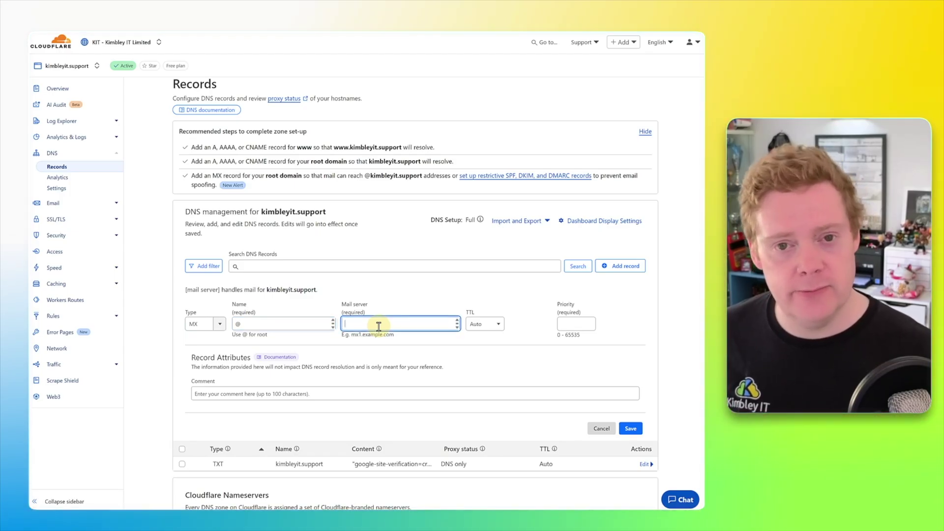
key(ctrl+v)
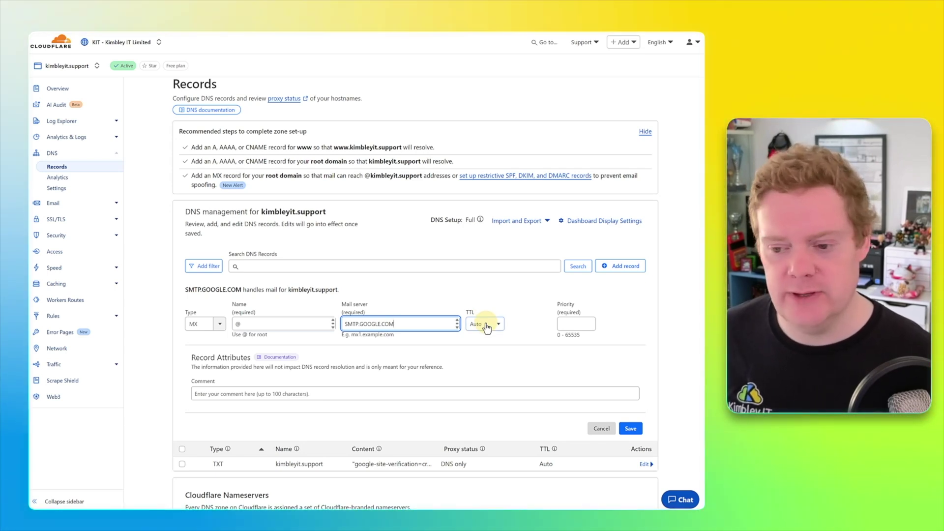
click(561, 325)
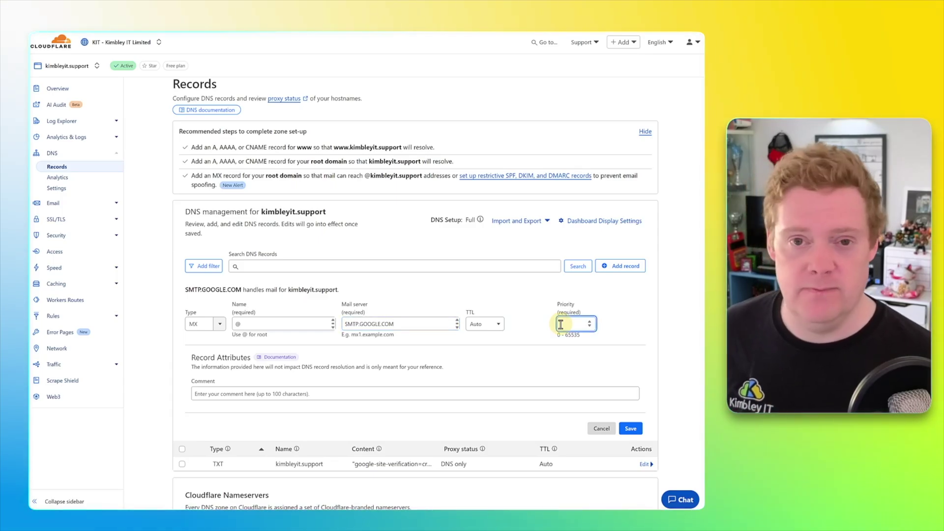
click(548, 365)
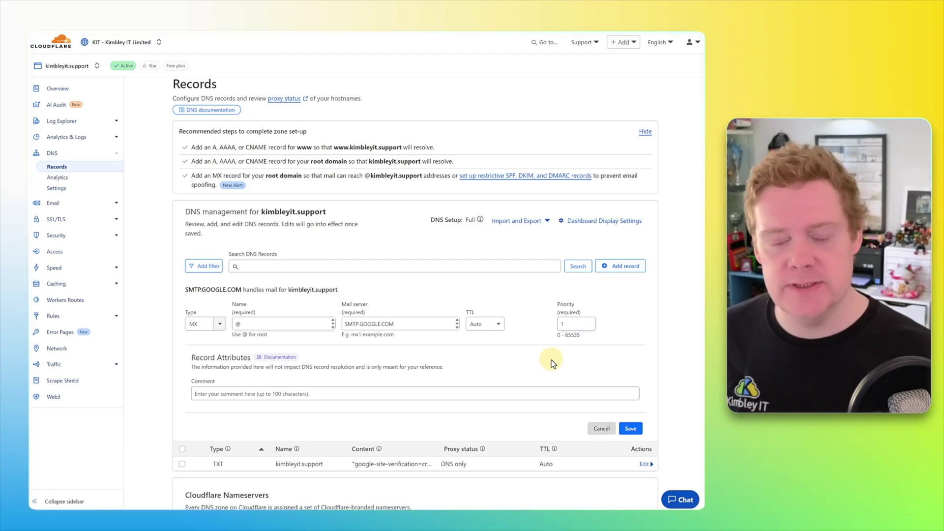
click(631, 429)
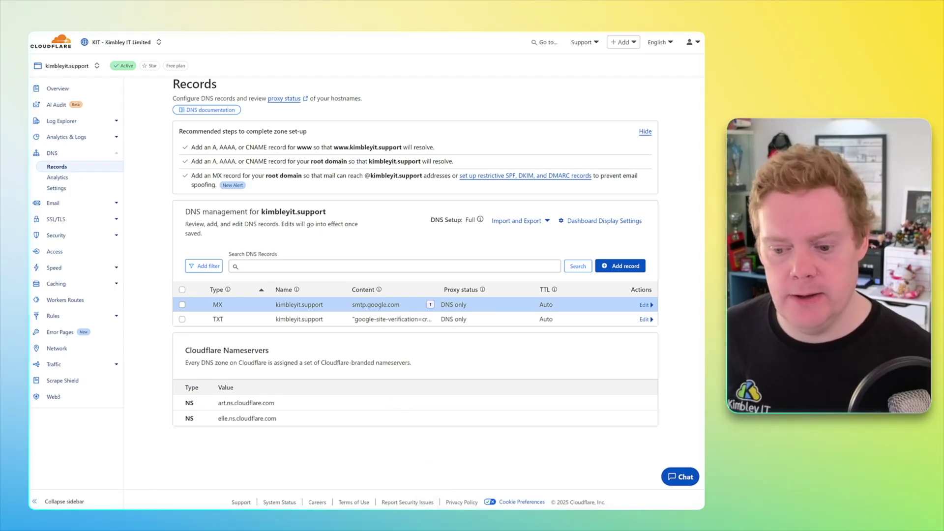
Step: On the Activate Gmail page, tick the MX-updated checkbox and confirm it
click(482, 500)
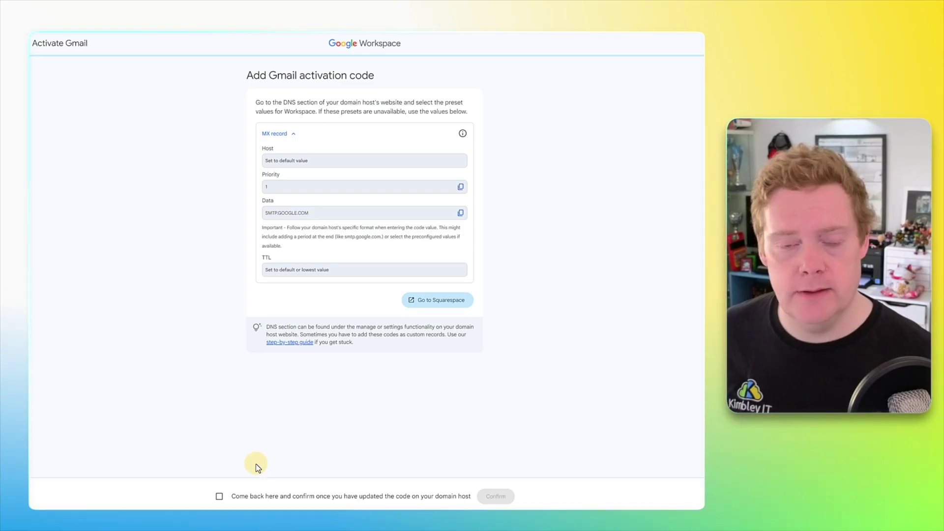
click(220, 499)
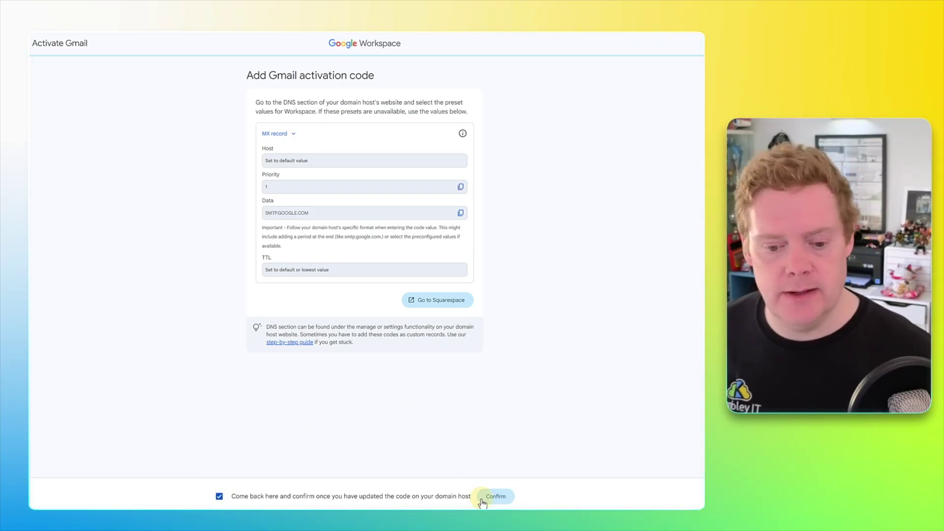
click(496, 496)
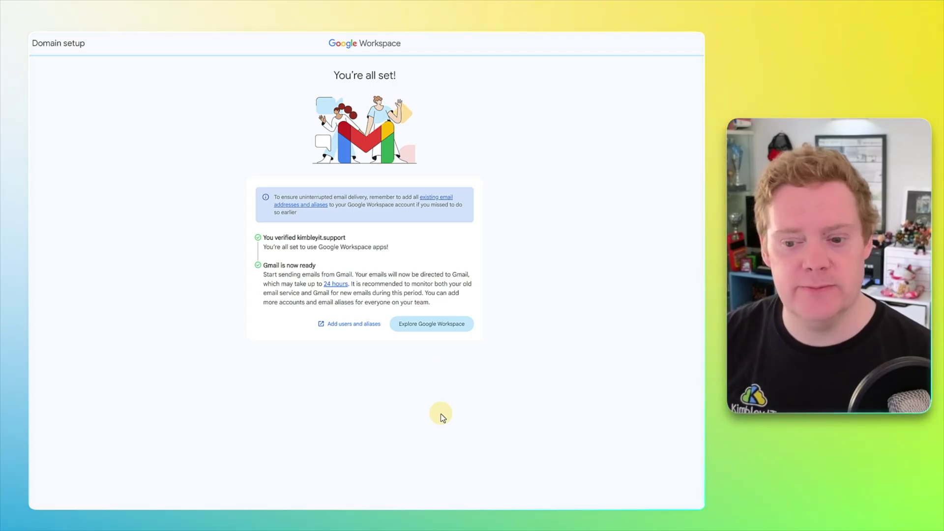
Step: Choose Explore Google Workspace and answer 'I'm not sure yet' to both personalisation questions
click(445, 338)
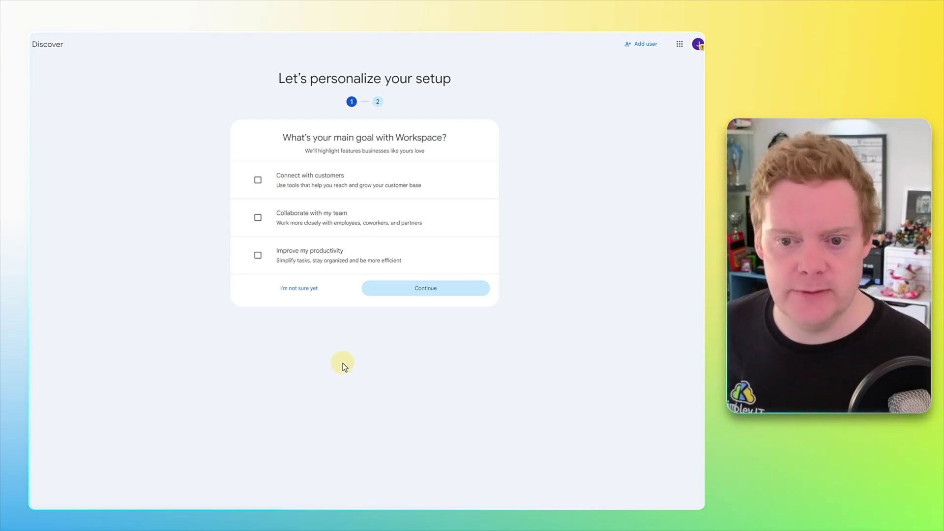
click(307, 290)
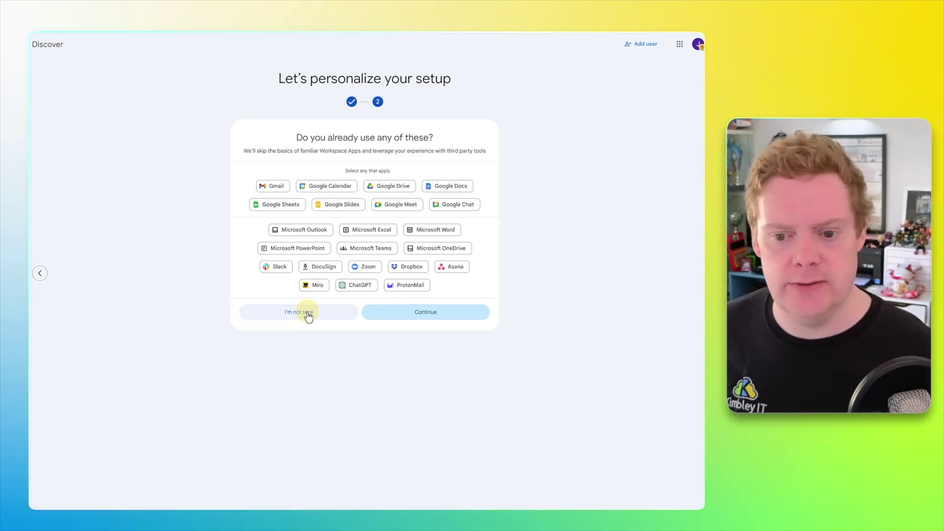
click(307, 314)
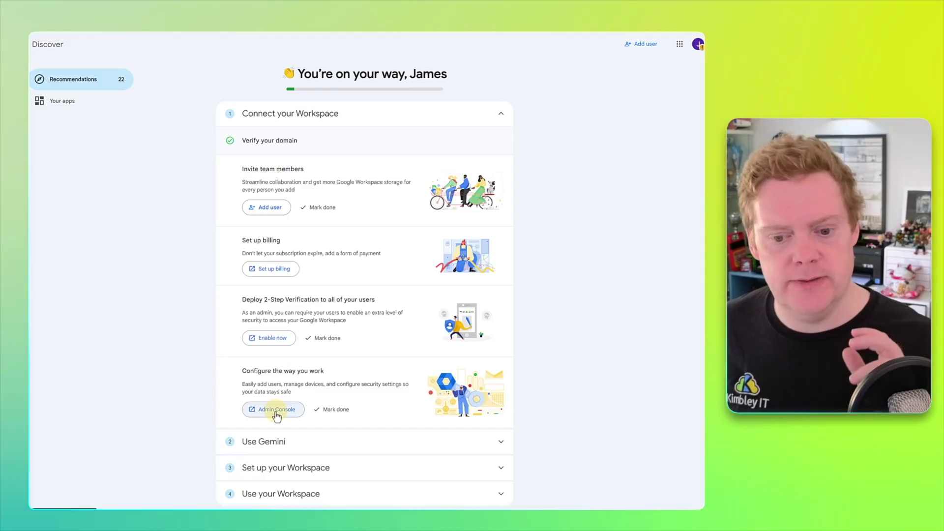
Step: Open the Admin console and expand the navigation to Apps > Google Workspace
click(276, 411)
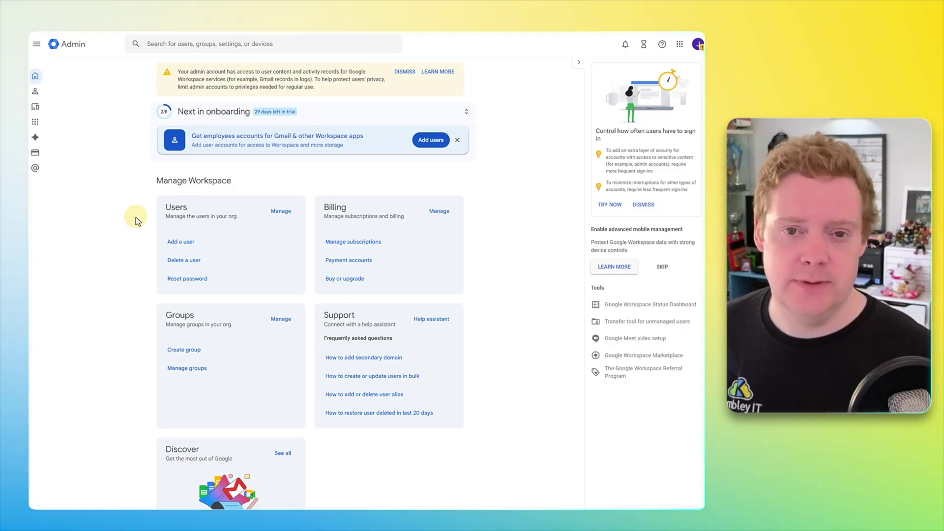
click(38, 124)
click(48, 153)
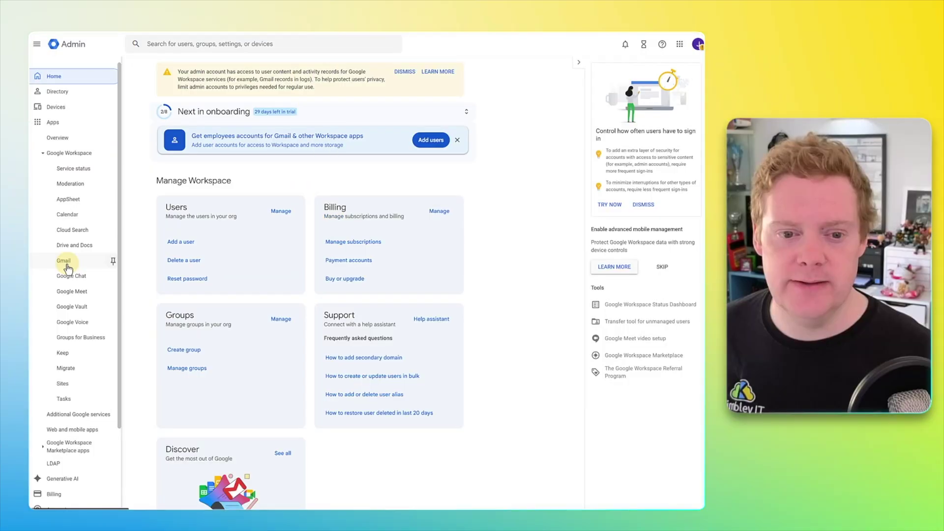
Step: Generate a new DKIM record with default settings on Gmail's Authenticate email page
click(64, 262)
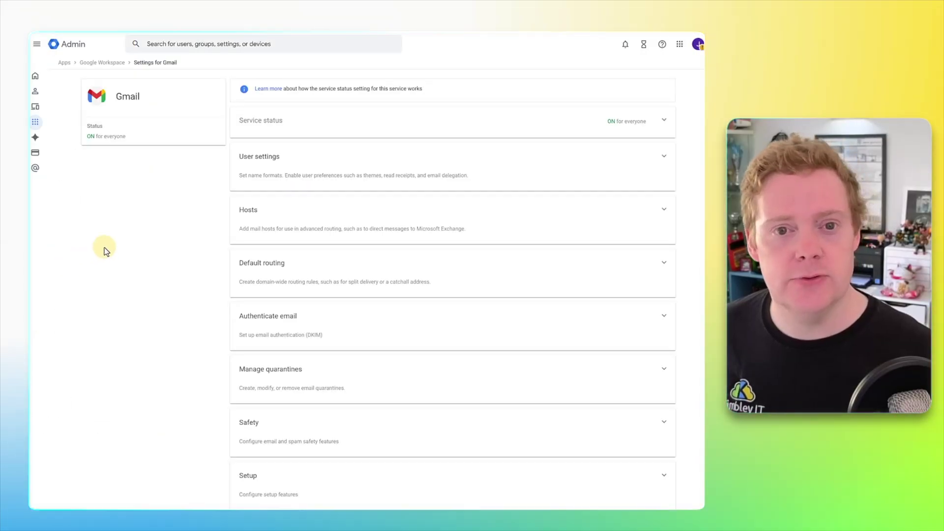
click(324, 327)
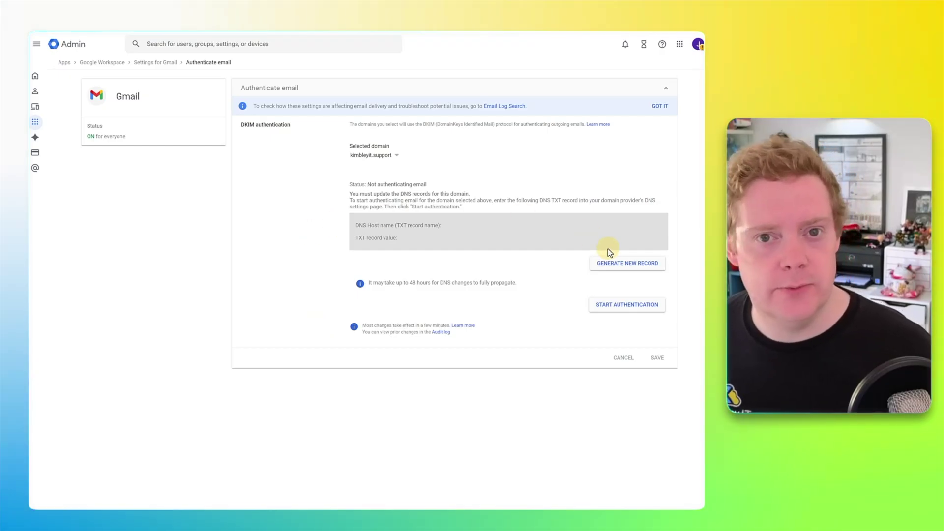
click(613, 266)
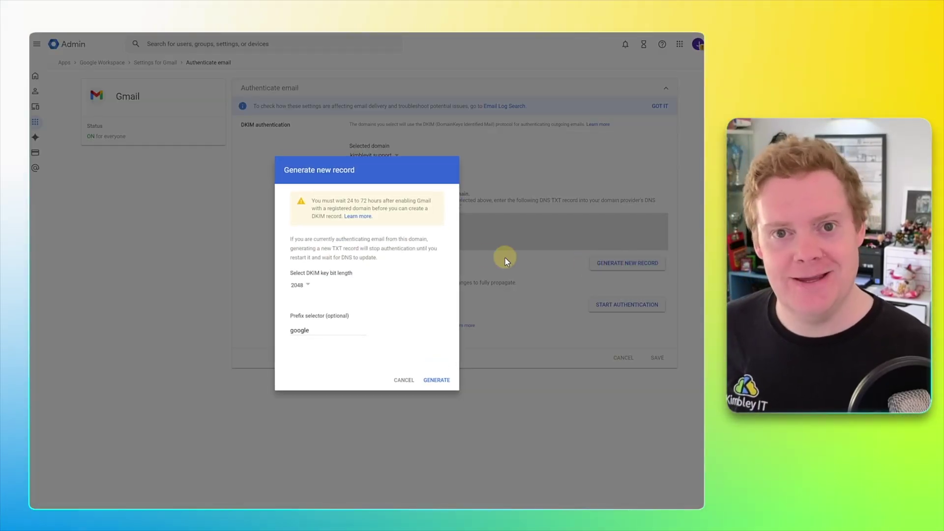
click(437, 381)
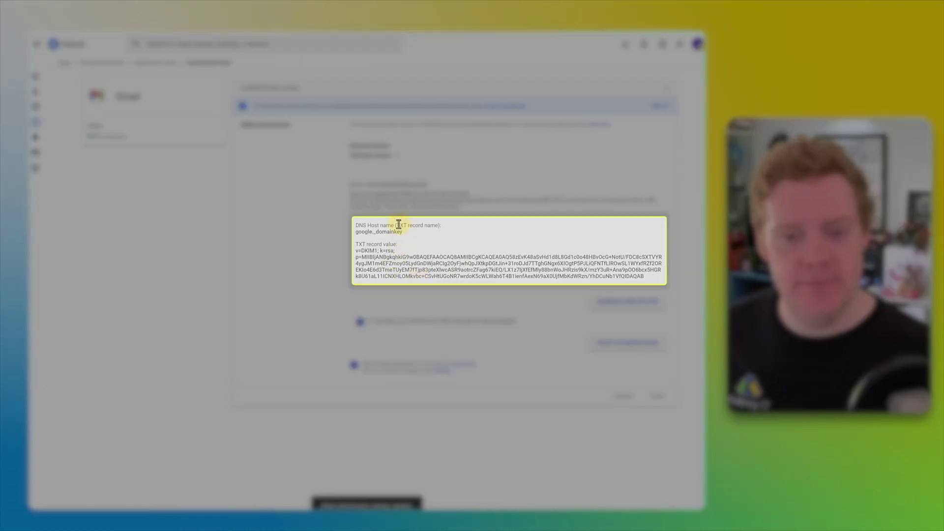
Step: Copy the DKIM DNS host name google._domainkey
drag(436, 225, 357, 236)
click(408, 236)
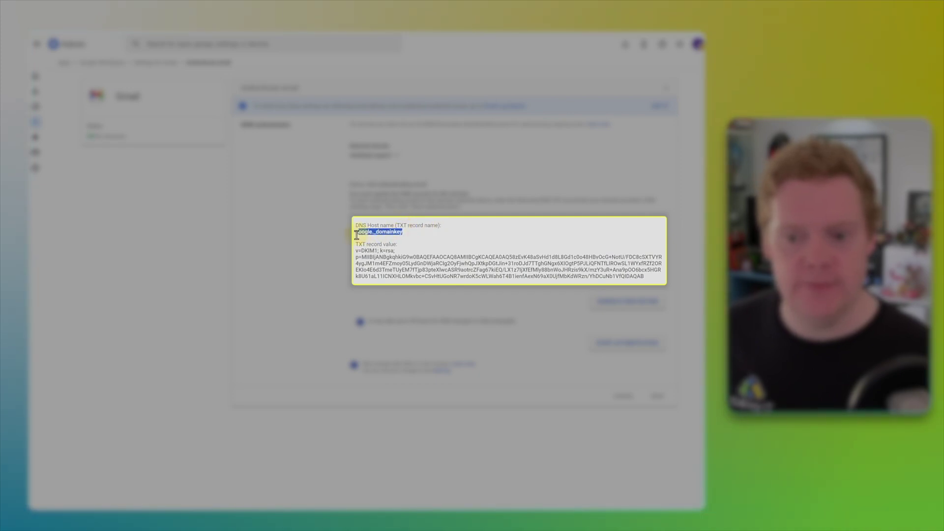
right_click(363, 235)
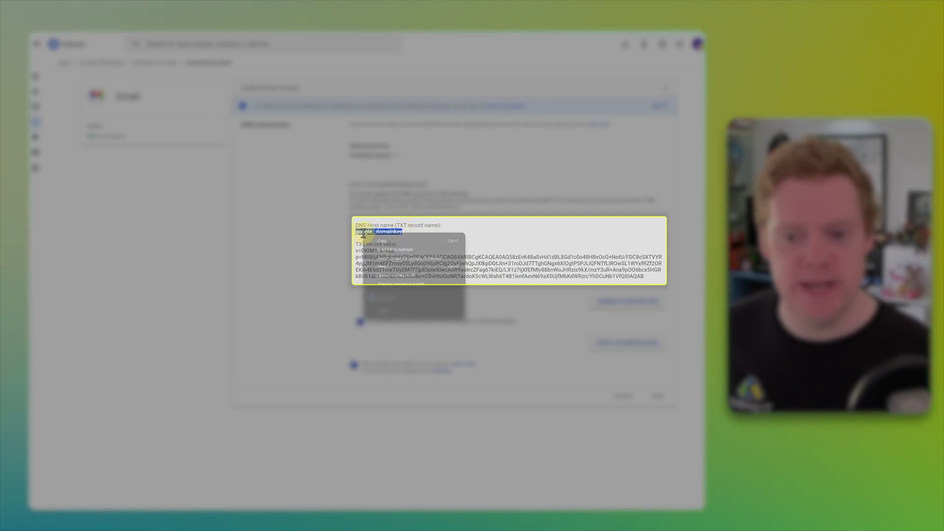
click(370, 238)
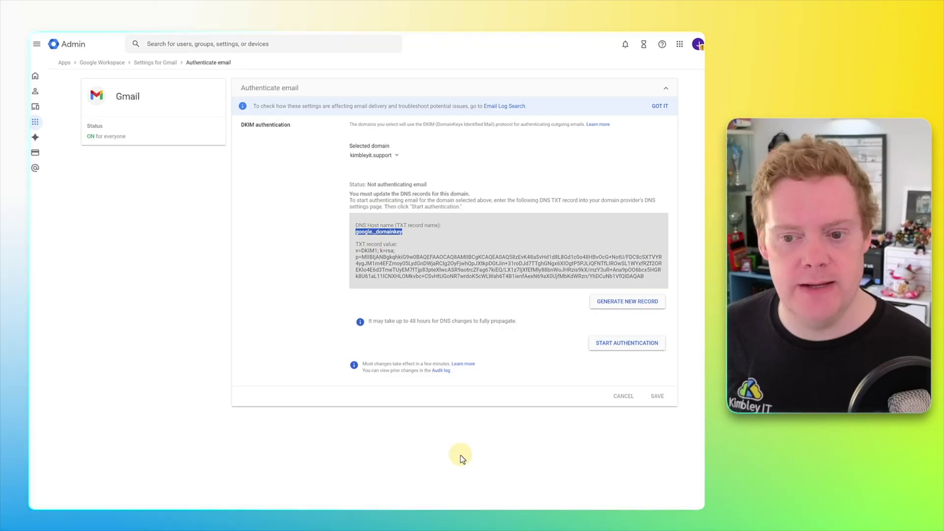
Step: In Cloudflare, start a new TXT record and get the Name field ready for google._domainkey
mouse_move(468, 507)
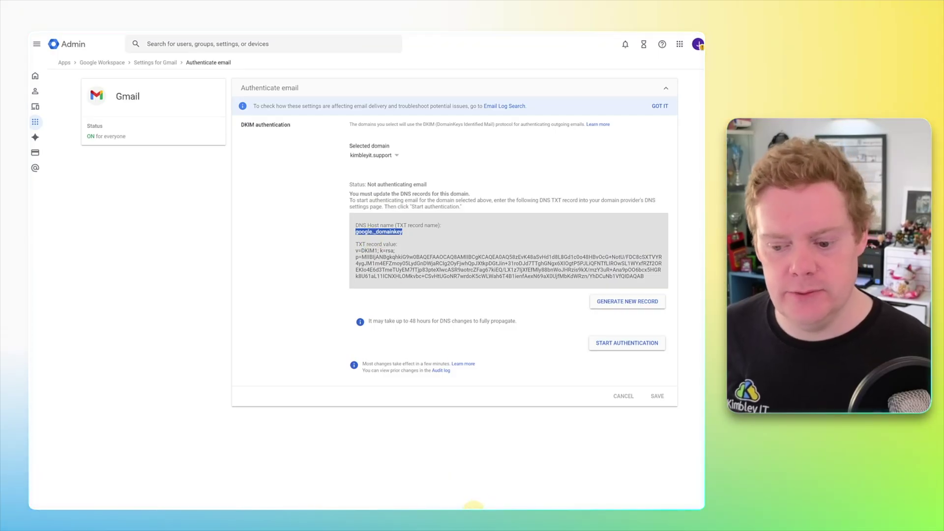
click(435, 497)
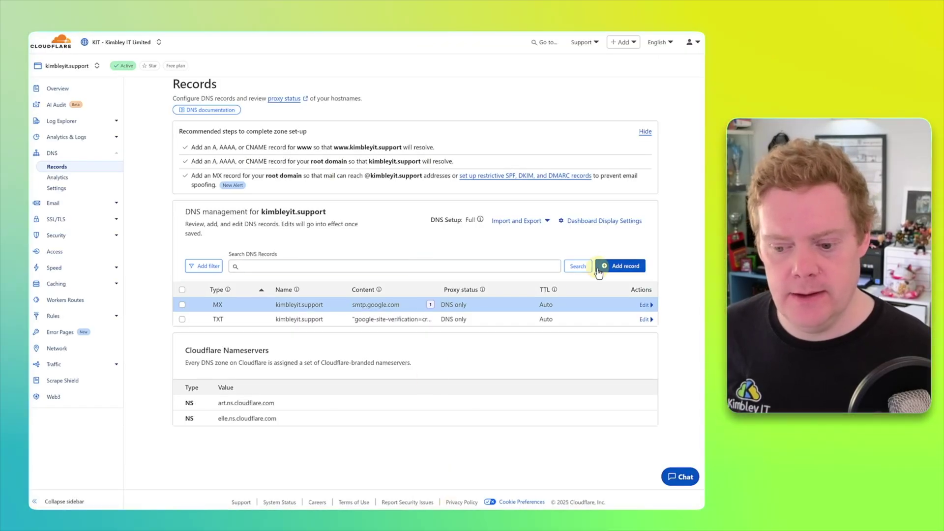
click(621, 266)
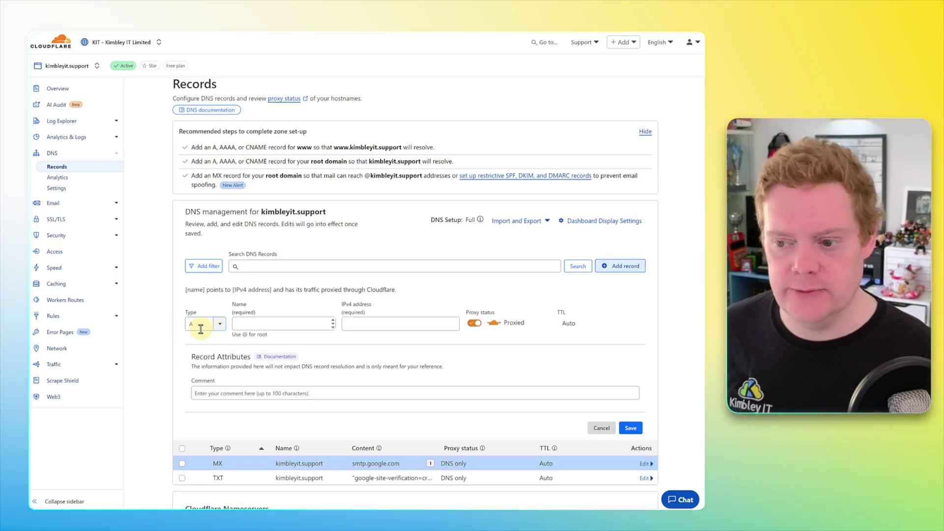
click(201, 324)
scroll(201, 364, down, 2)
scroll(201, 365, down, 3)
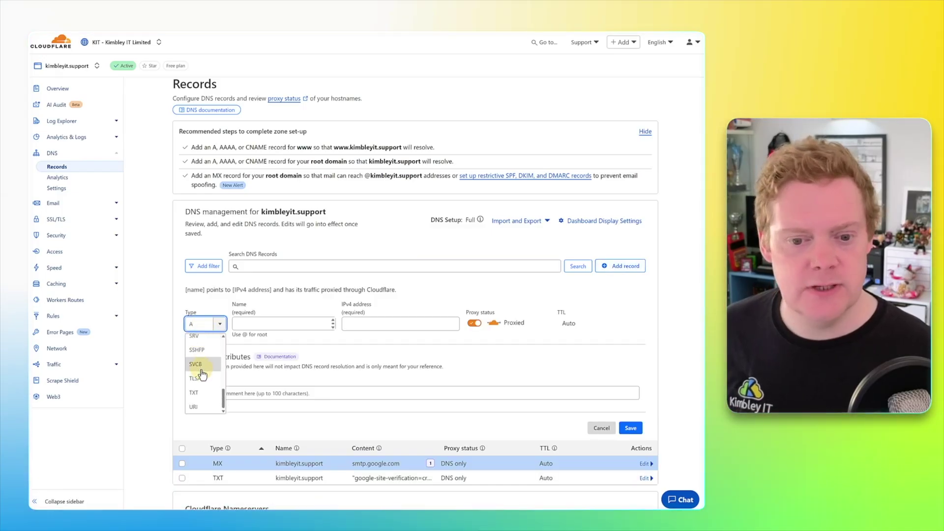
click(196, 363)
click(256, 291)
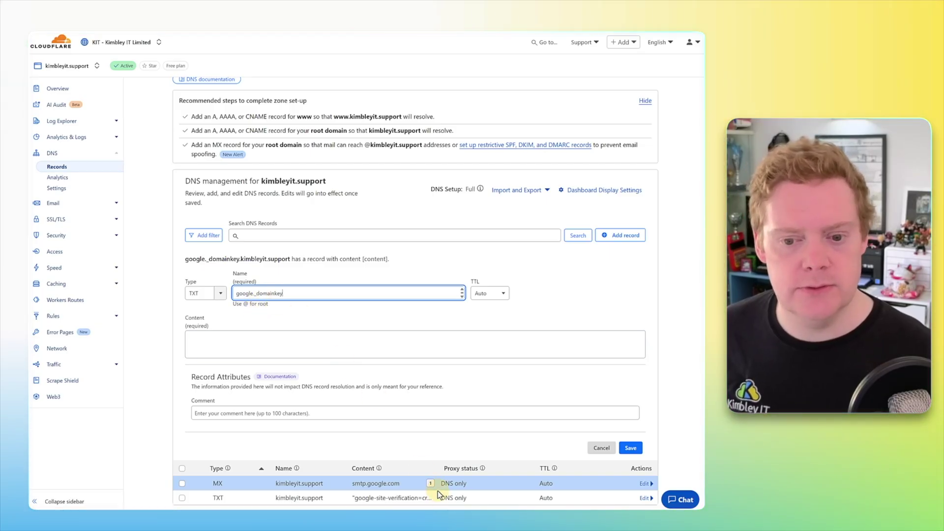
Step: Copy the full v=DKIM1; k=rsa TXT record value from the Admin DKIM page
click(472, 492)
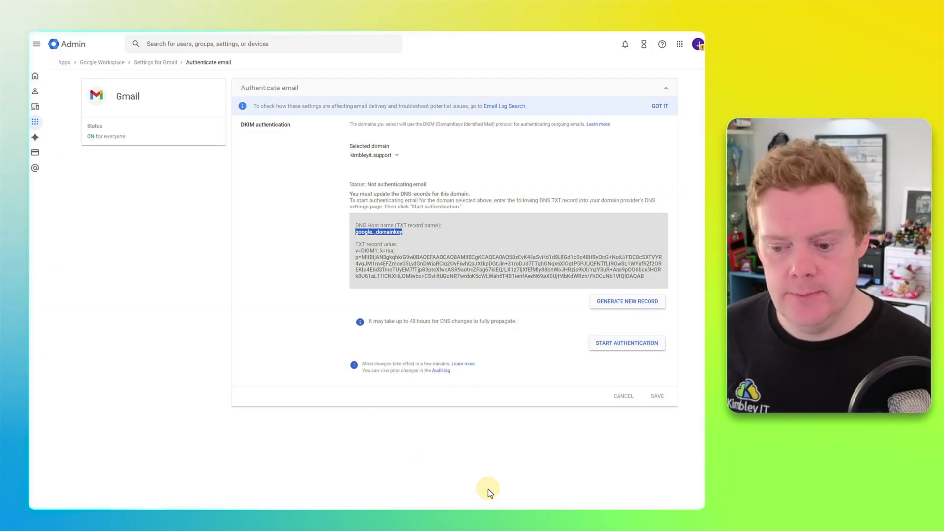
drag(354, 252, 523, 286)
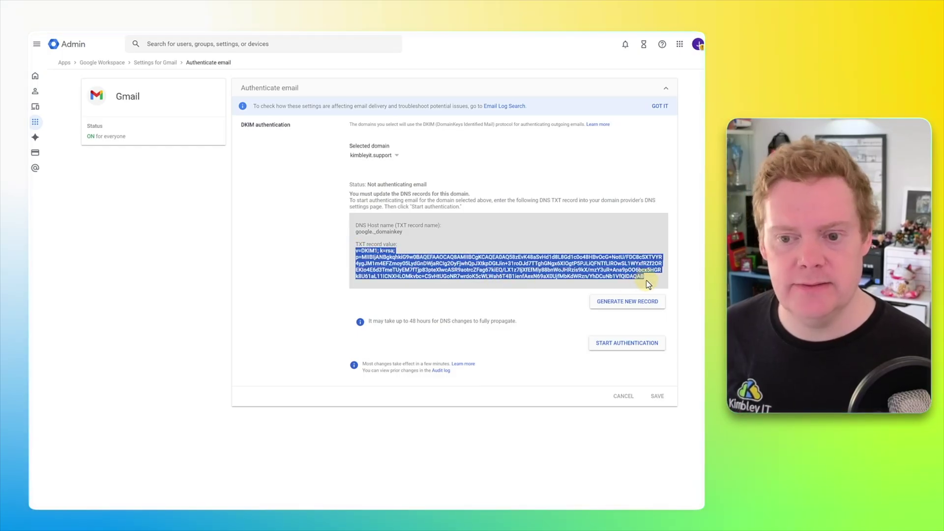
right_click(598, 264)
click(612, 276)
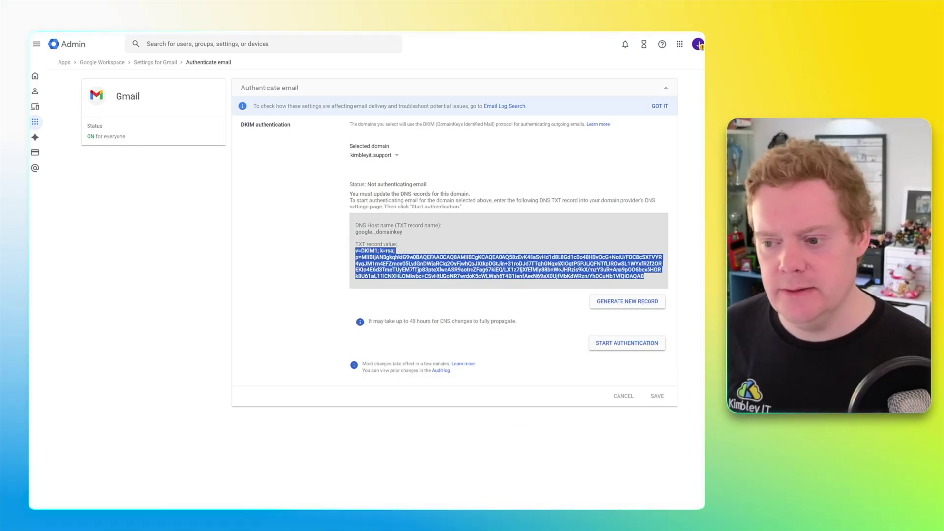
click(443, 492)
Step: Paste the DKIM value into Content and save the google._domainkey TXT record
click(284, 343)
key(ctrl+v)
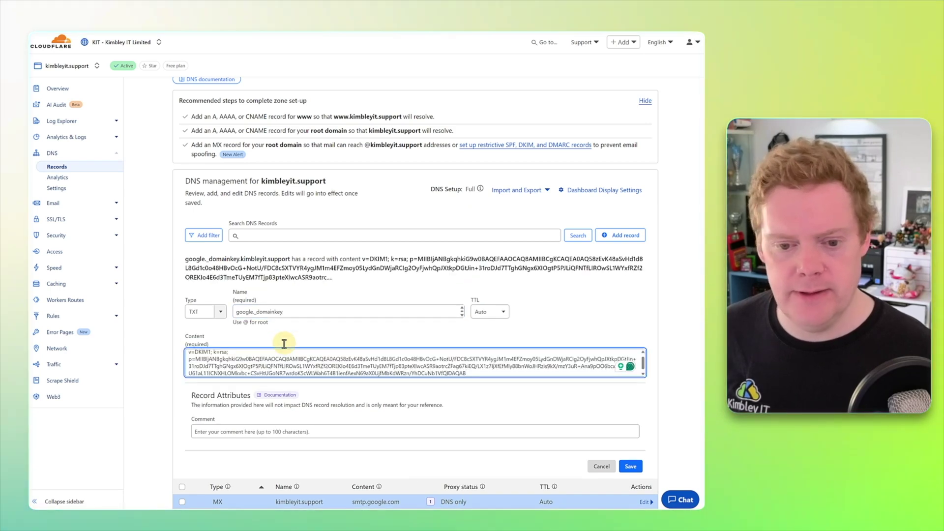
scroll(492, 384, down, 1)
click(630, 435)
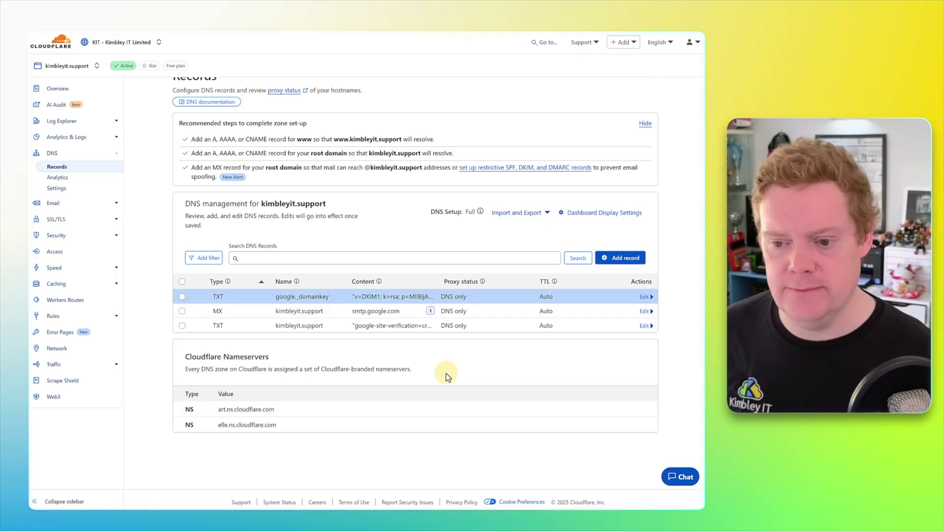
click(480, 491)
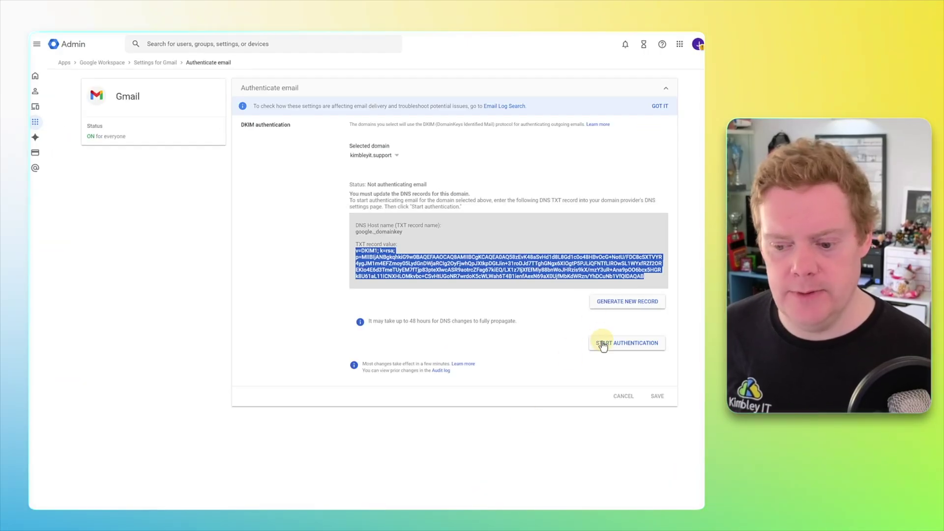
Step: Start authentication, changing the DKIM status from not authenticating to 'Authenticating email with DKIM'
click(391, 186)
drag(437, 190, 349, 188)
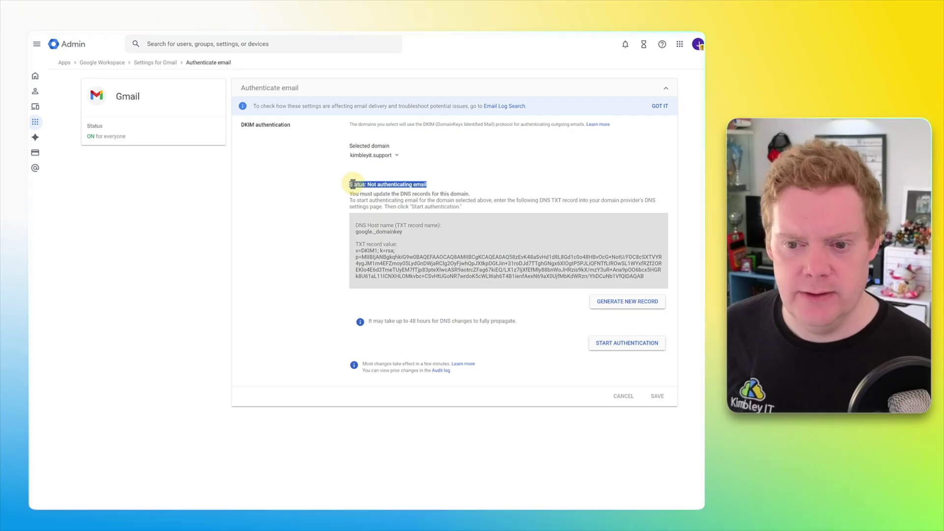
click(591, 355)
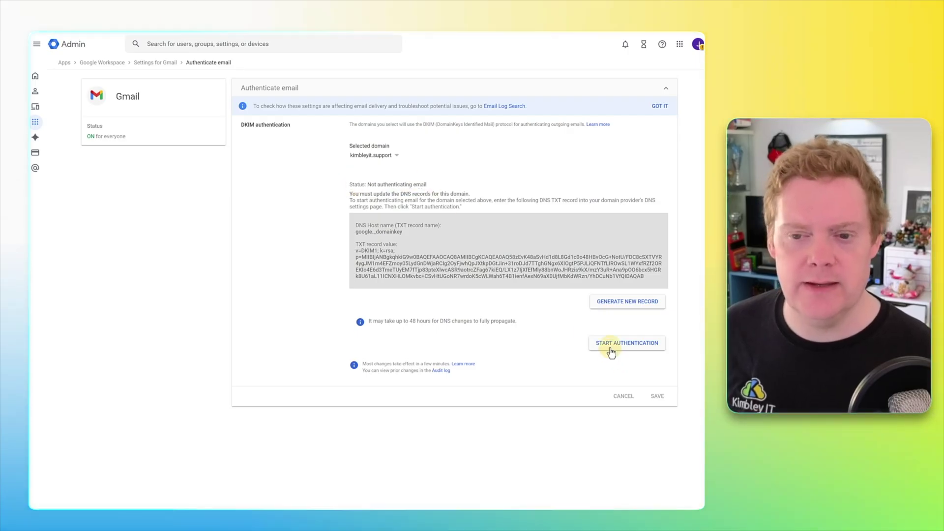
click(611, 350)
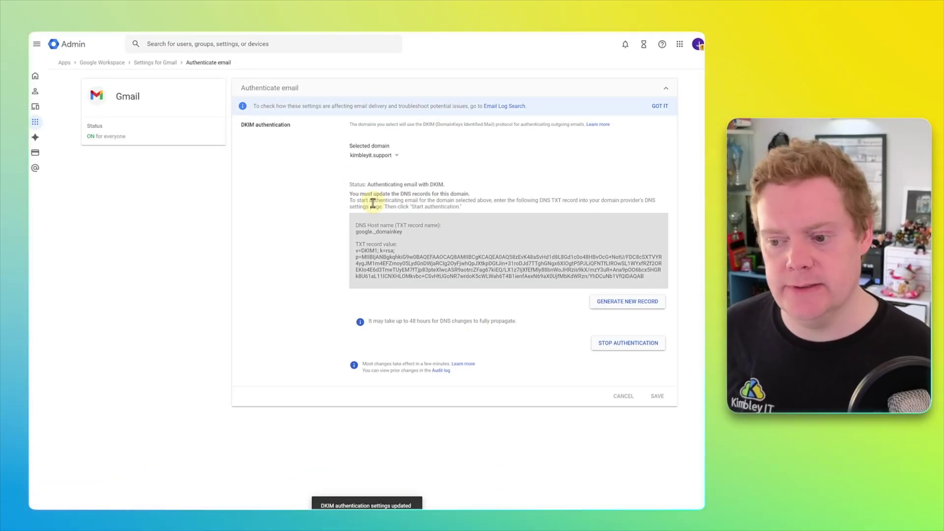
drag(368, 188, 448, 189)
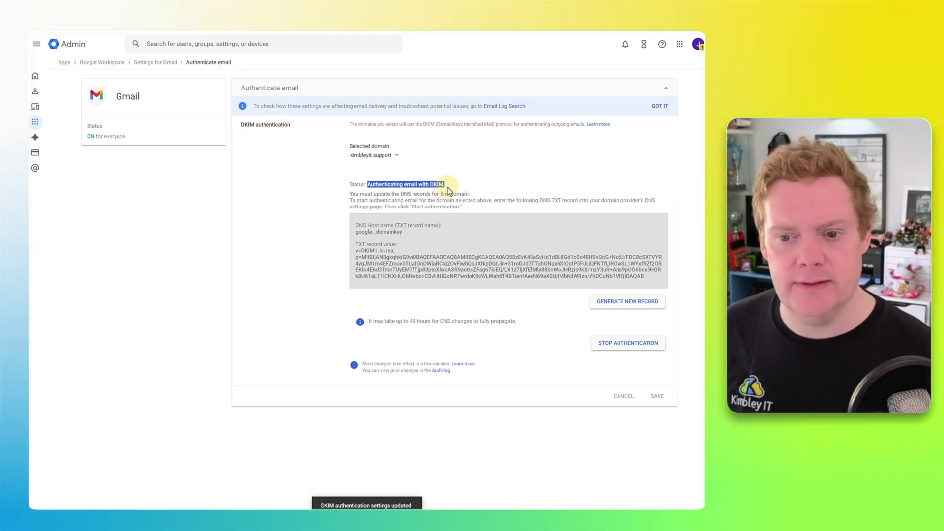
click(448, 187)
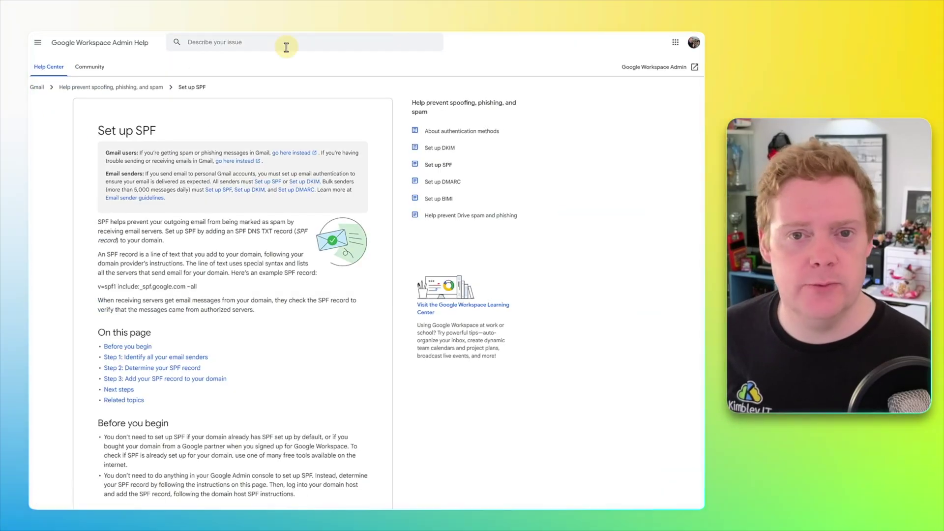
Step: Select and copy the Google Workspace-only SPF record in the Admin Help article
scroll(278, 85, down, 7)
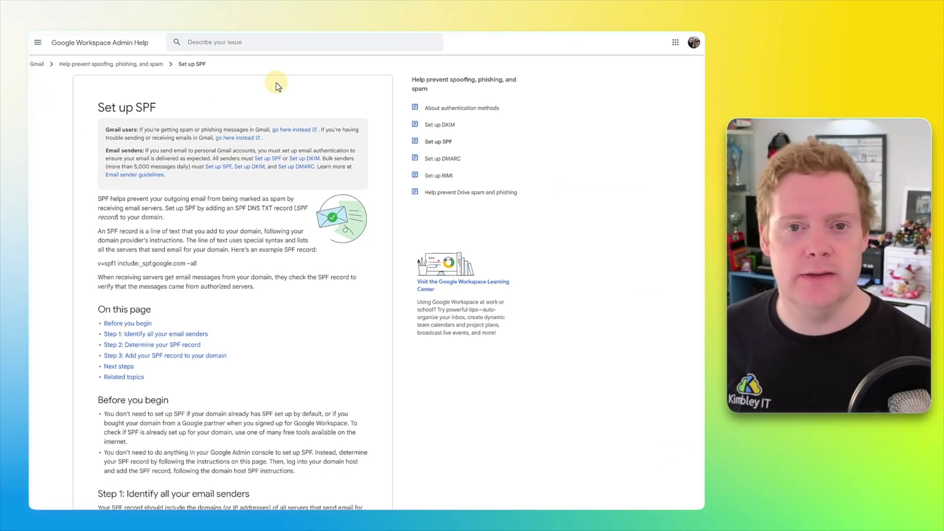
scroll(277, 87, down, 8)
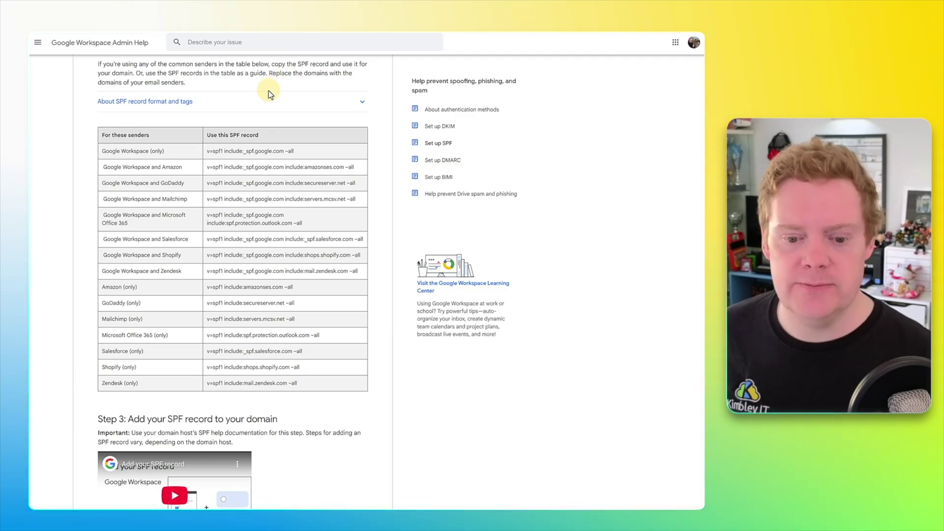
drag(298, 153, 207, 150)
right_click(211, 151)
click(229, 157)
click(266, 87)
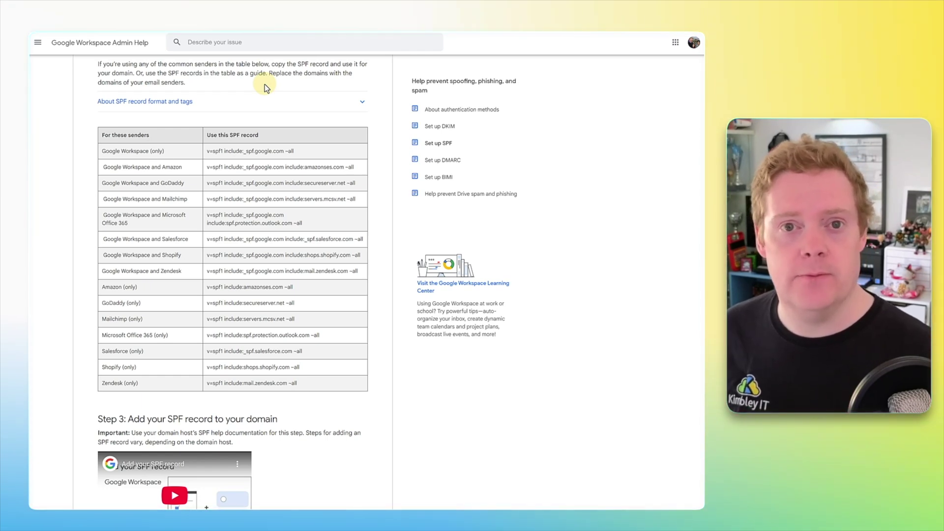
Step: Highlight the Mailchimp SPF example, then reselect and copy the Google Workspace SPF text
drag(207, 199, 355, 202)
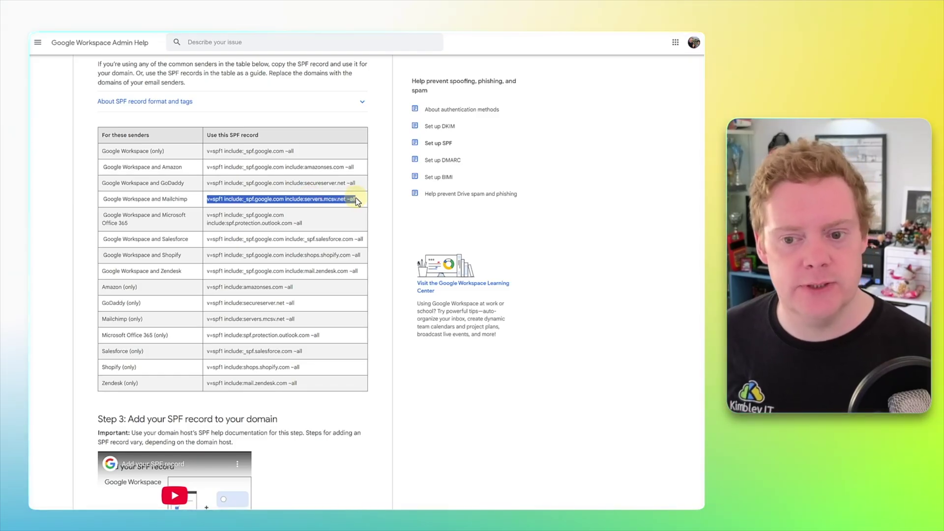
click(302, 151)
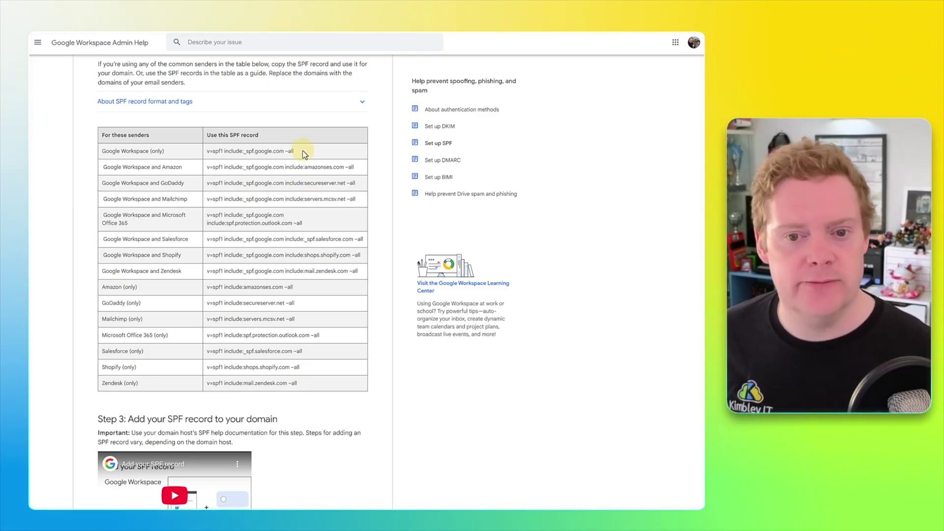
drag(302, 151, 232, 152)
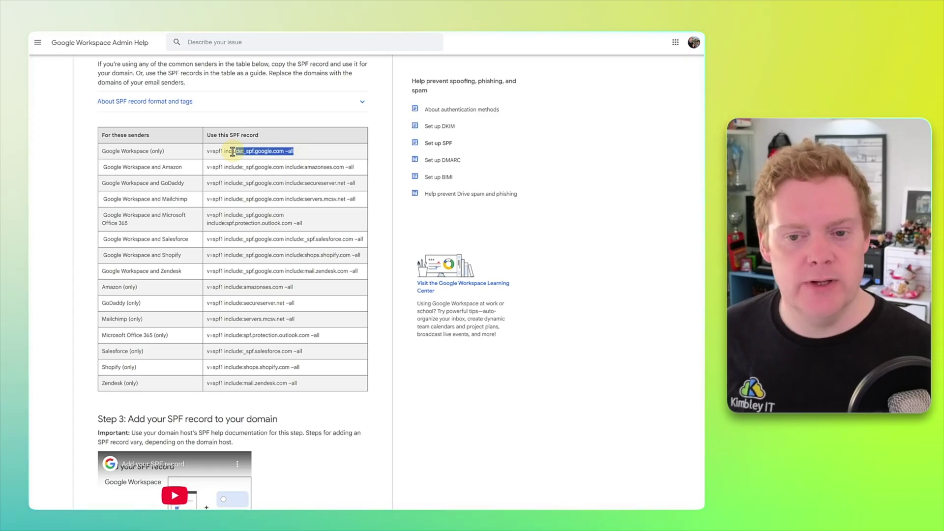
right_click(211, 154)
click(223, 156)
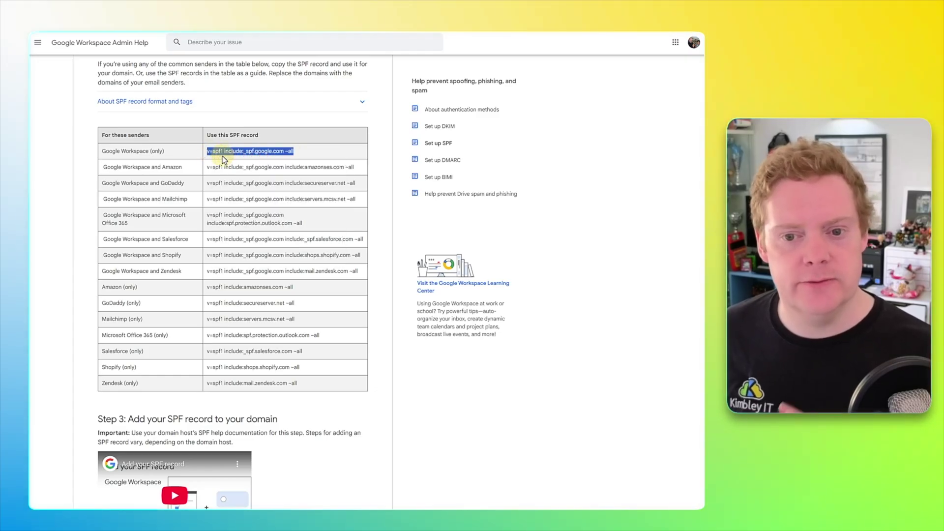
Step: Copy the full v=spf1 include:_spf.google.com ~all record and go back to Cloudflare
click(297, 152)
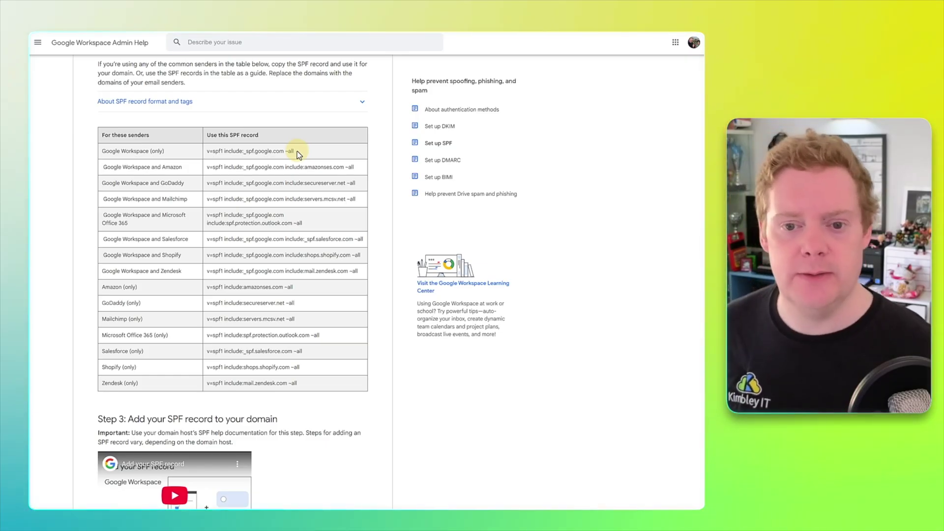
drag(298, 151, 207, 152)
right_click(213, 152)
click(236, 158)
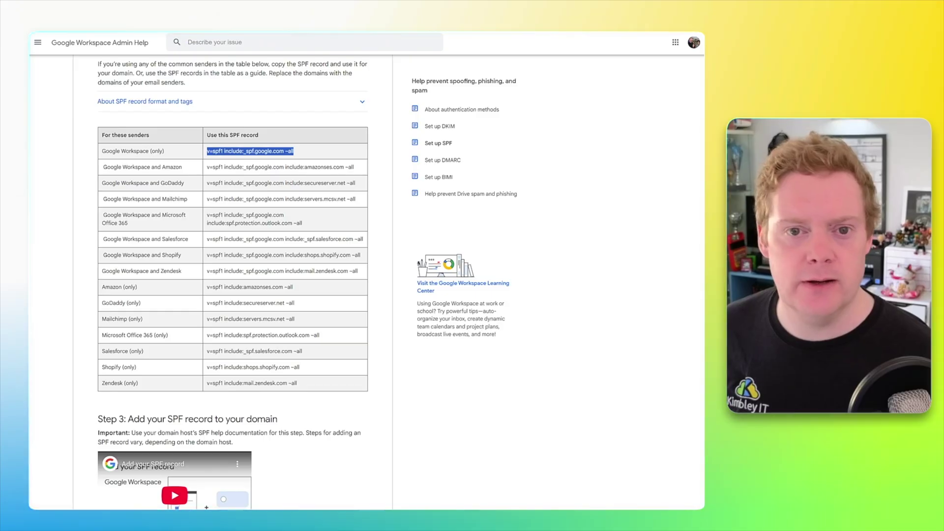
click(185, 24)
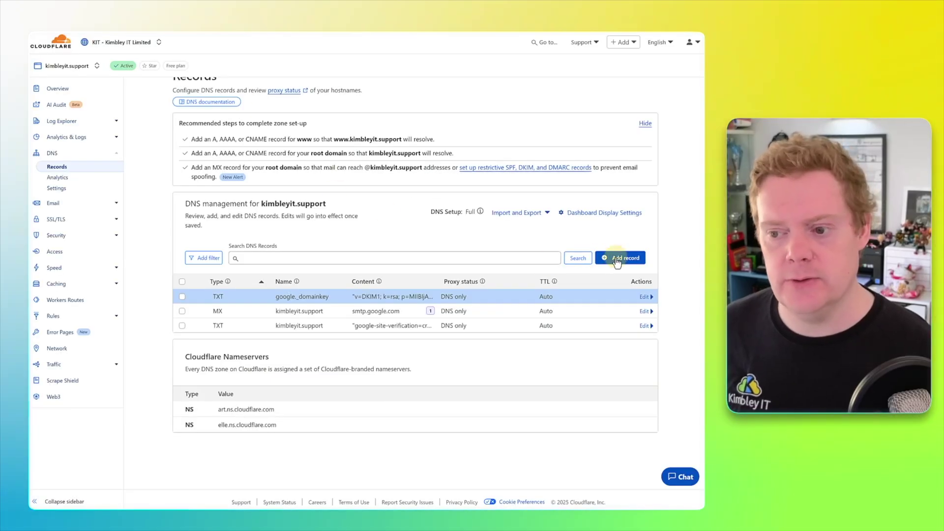
Step: Add and save a root (@) TXT record with content v=spf1 include:_spf.google.com ~all
click(610, 257)
click(217, 315)
scroll(208, 363, down, 3)
scroll(209, 363, down, 2)
click(207, 373)
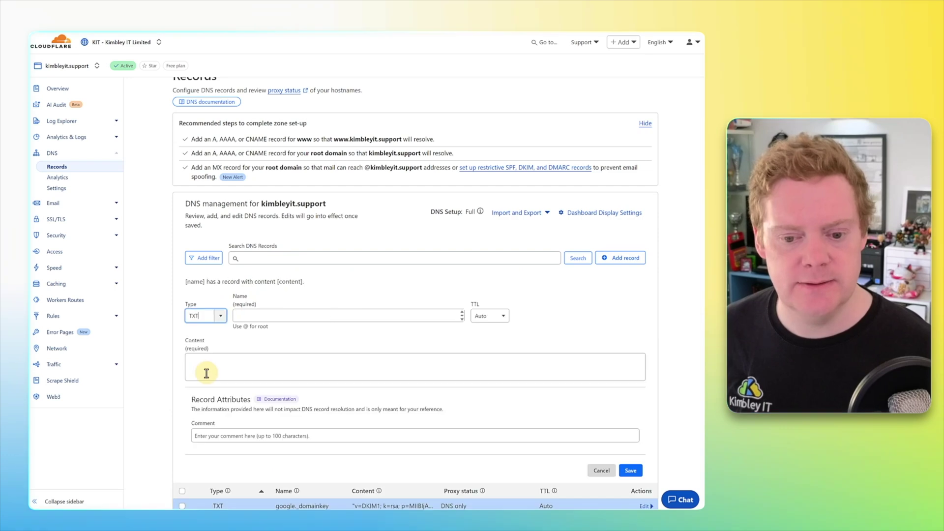
click(251, 317)
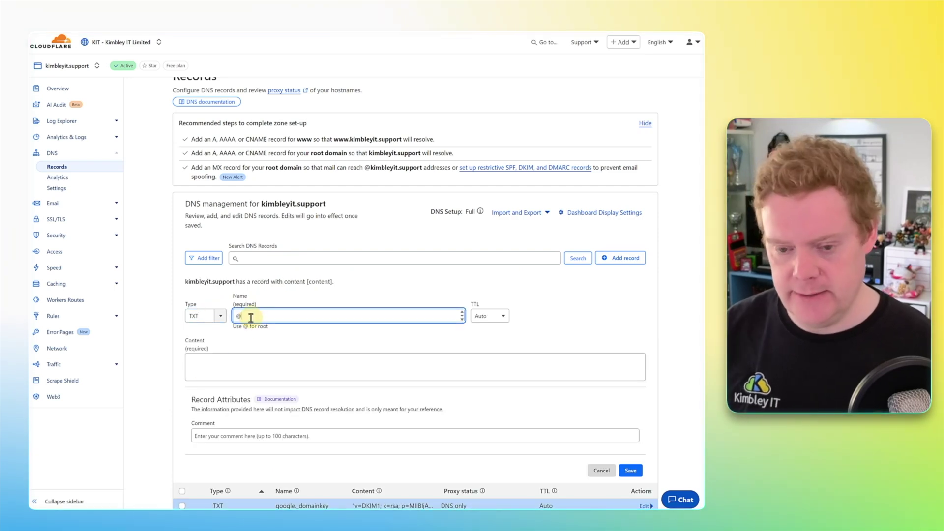
click(239, 370)
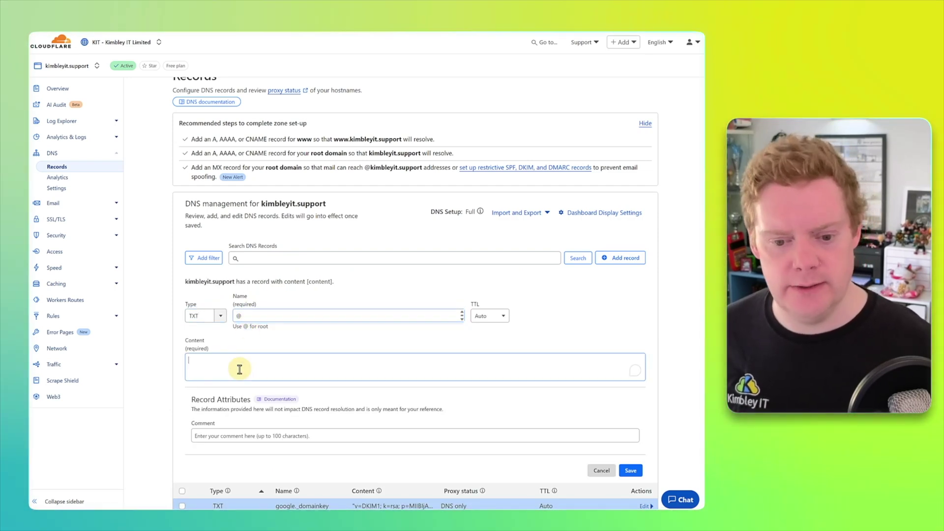
key(ctrl+v)
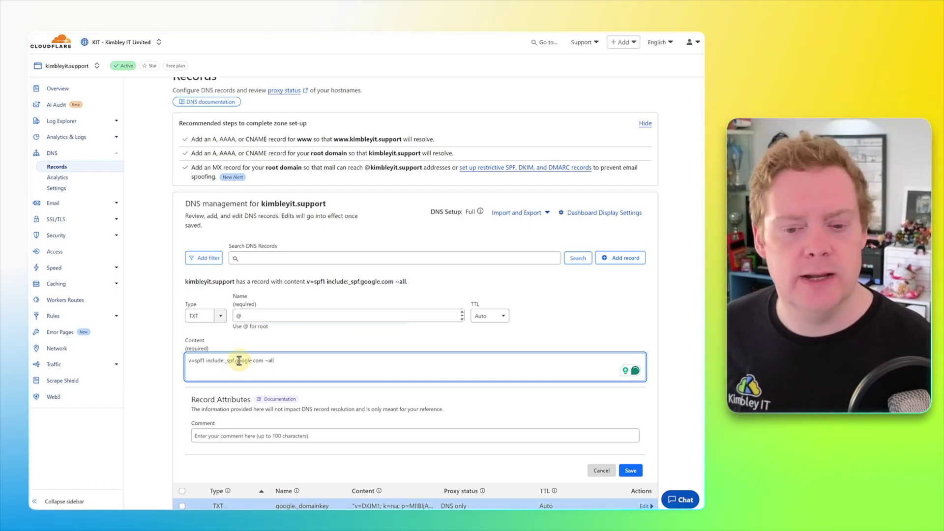
click(633, 473)
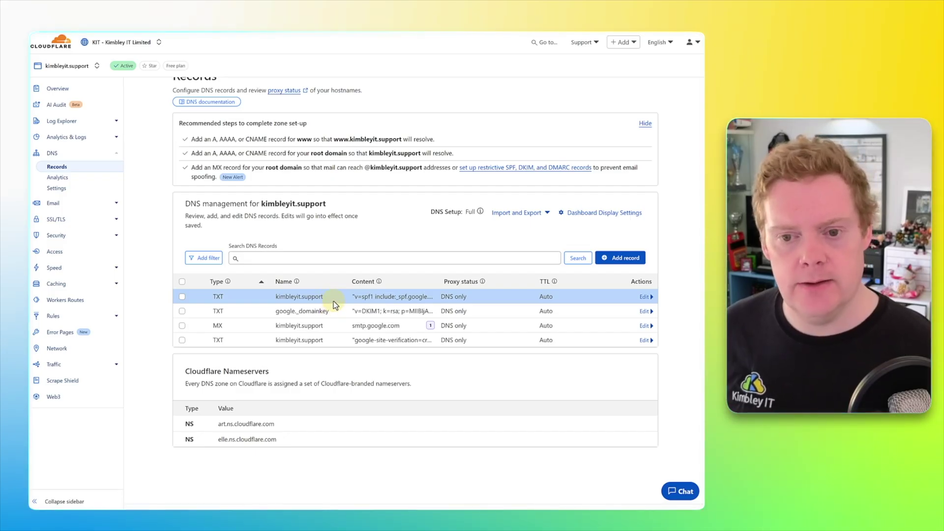
Step: Focus the Search DNS Records box, then dismiss it without searching
click(347, 247)
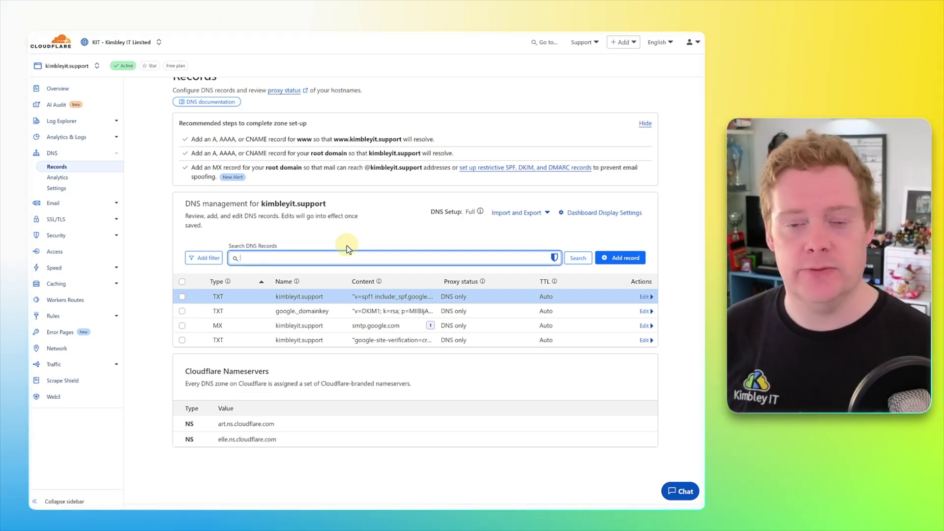
click(343, 241)
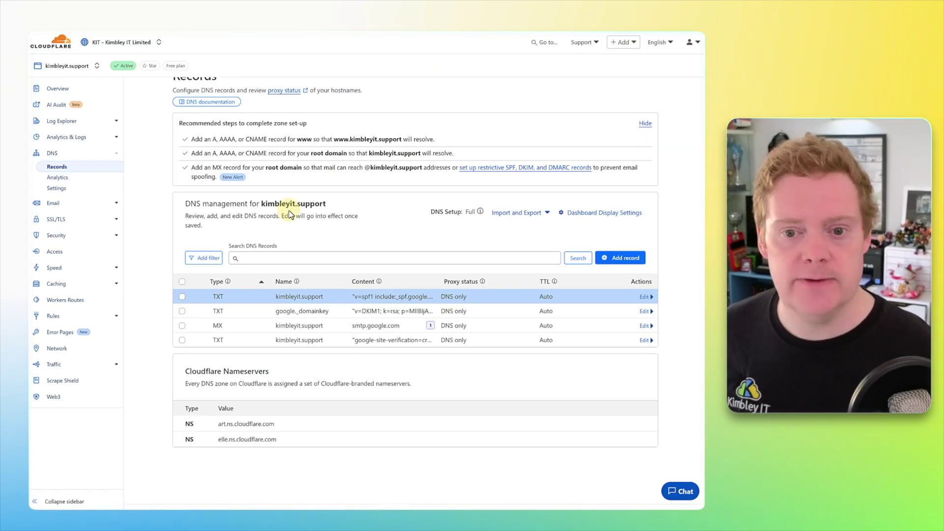
Step: Start a DMARC record for kimbleyit.support and choose the 'Reject it outright' policy
drag(327, 200, 263, 199)
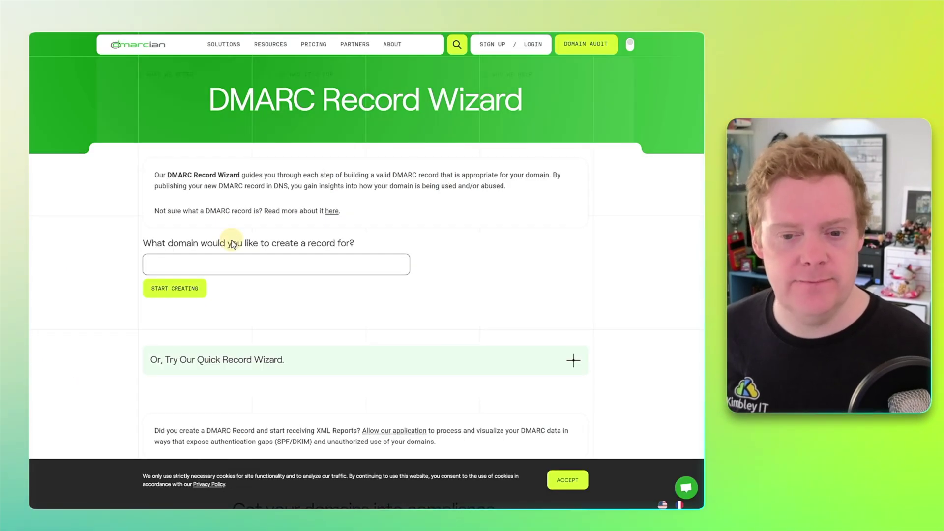
click(224, 264)
key(ctrl+v)
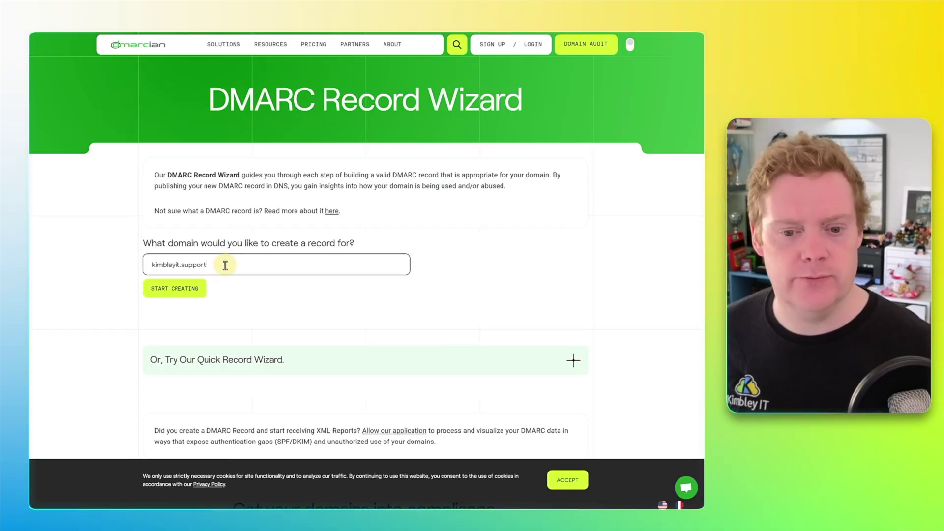
click(186, 290)
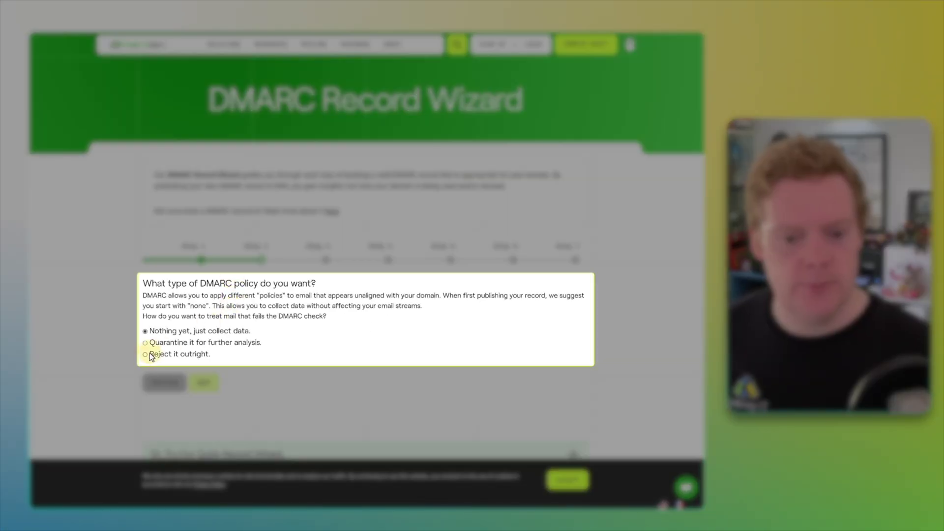
click(145, 354)
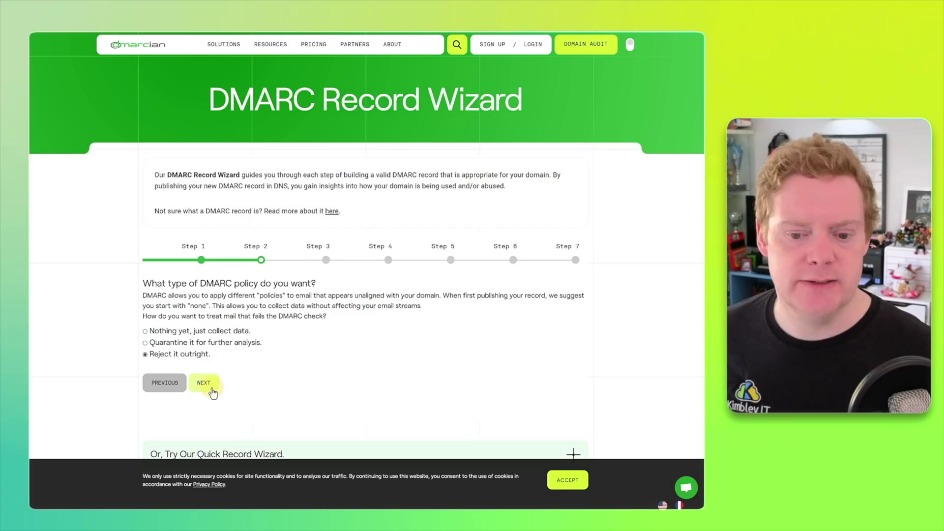
click(212, 388)
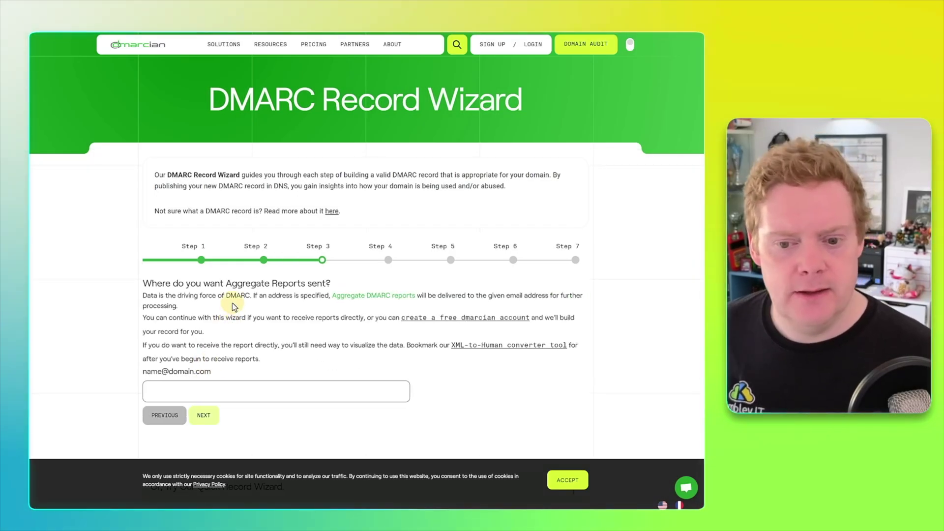
scroll(232, 303, down, 1)
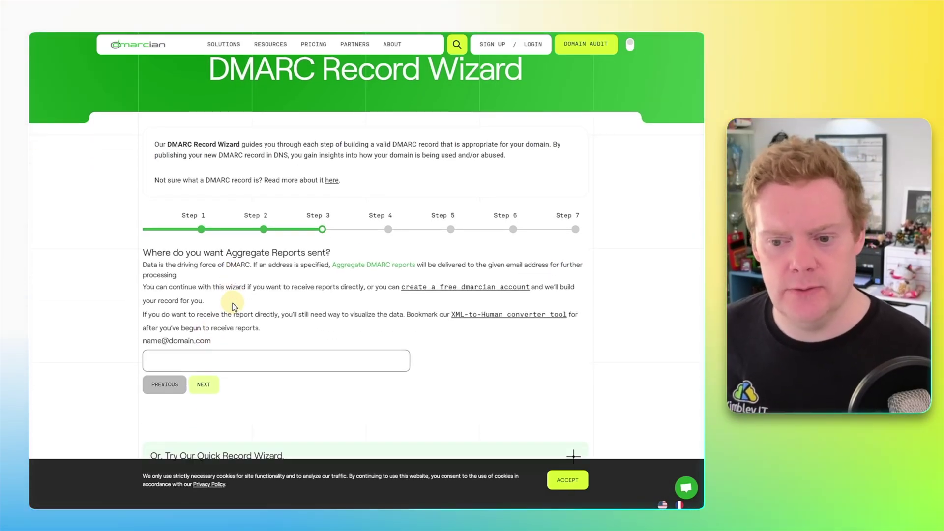
click(229, 367)
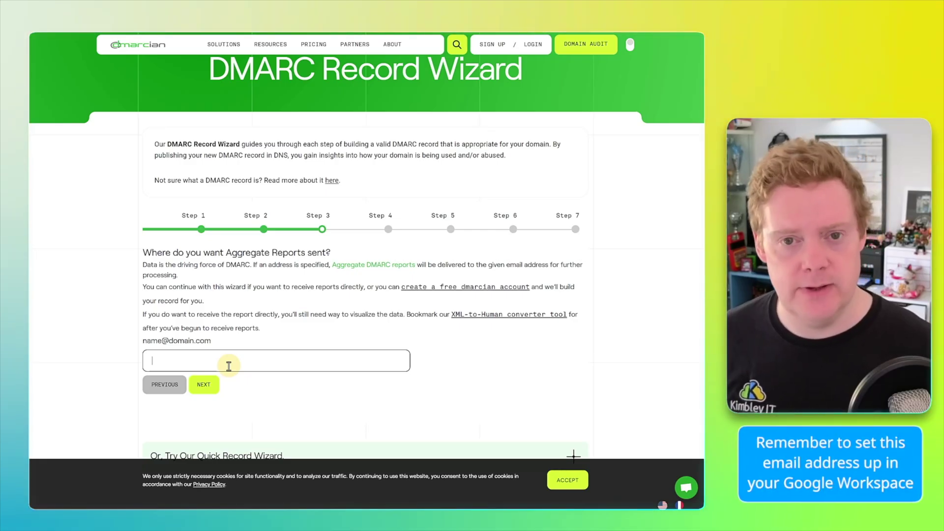
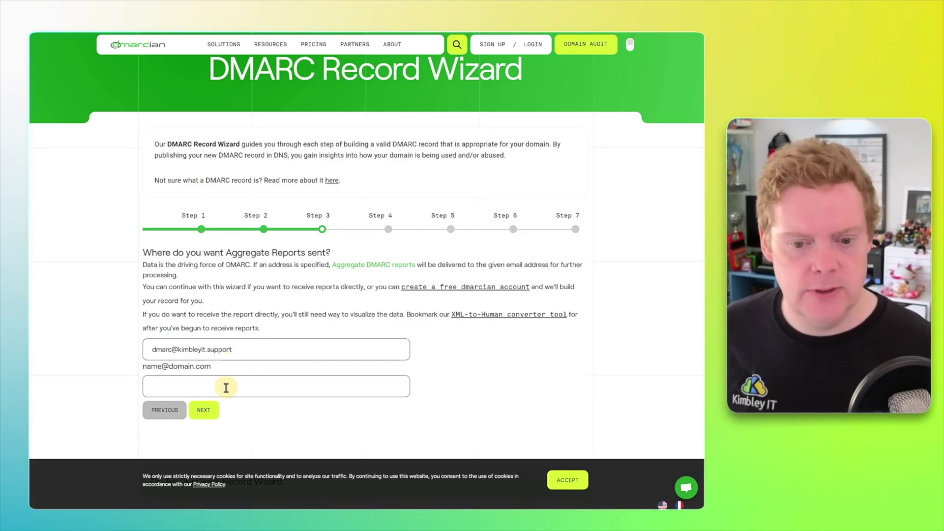
Step: Keep no failure reports, relaxed alignment and the same subdomain policy, reaching Step 7 at 100%
click(203, 412)
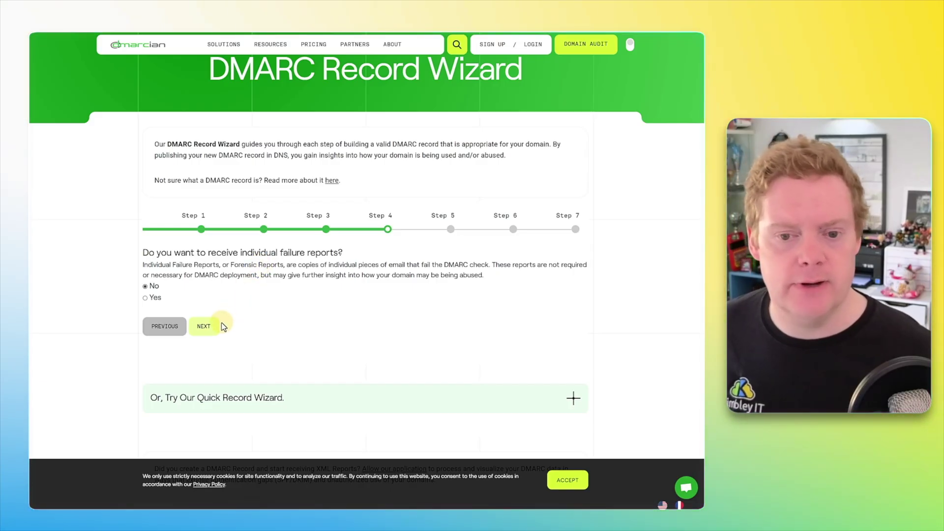
click(205, 327)
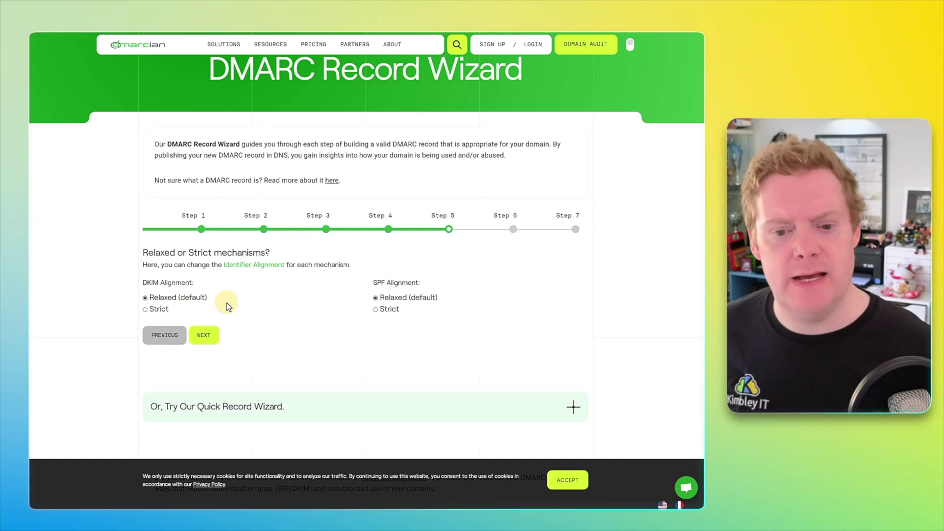
click(206, 335)
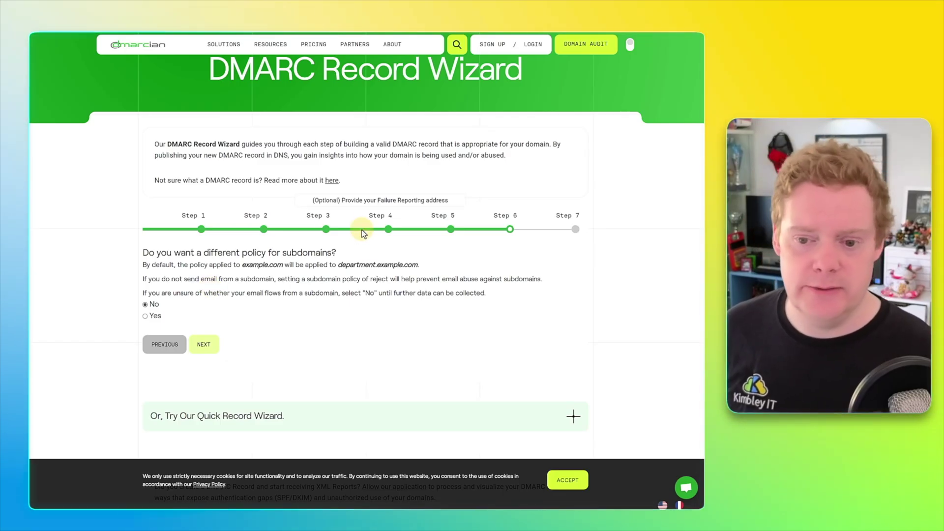
drag(339, 265, 411, 268)
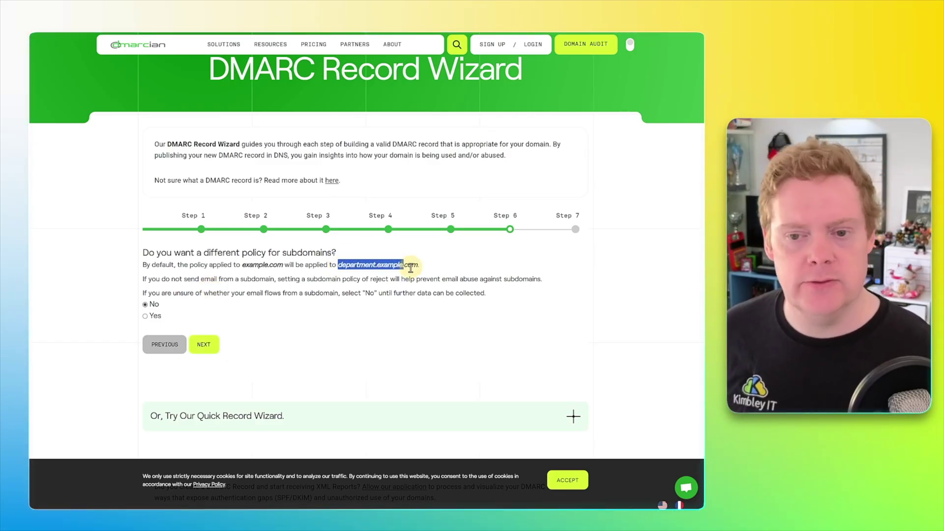
click(436, 267)
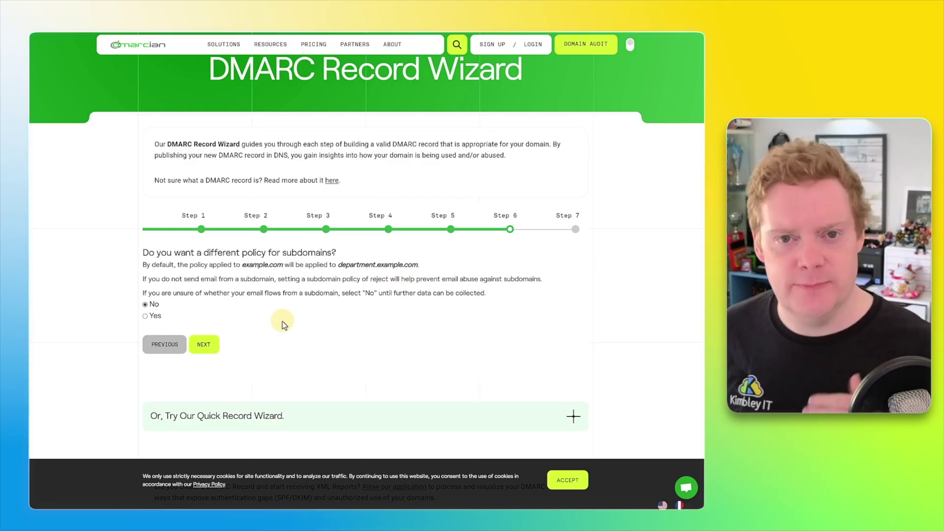
click(209, 348)
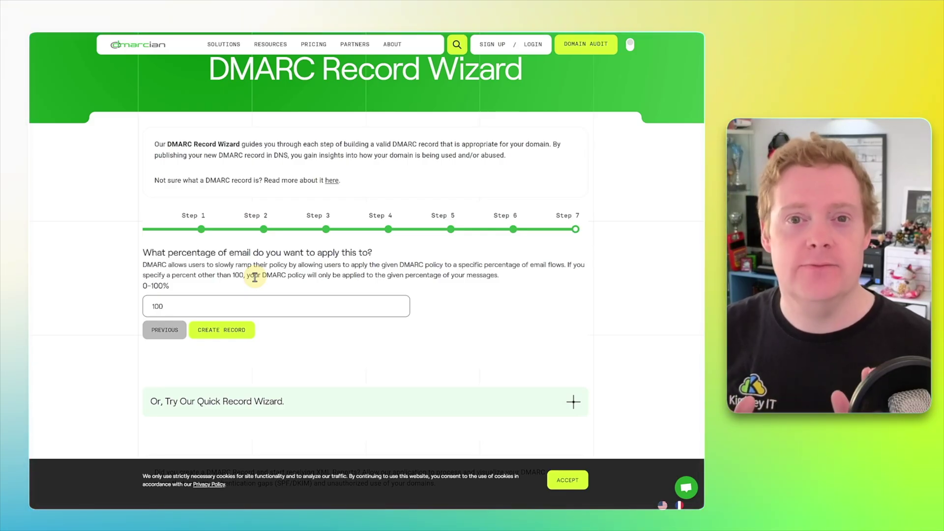
Step: Create the v=DMARC1; p=reject record and copy its value and the _dmarc.kimbleyit.support host
click(241, 330)
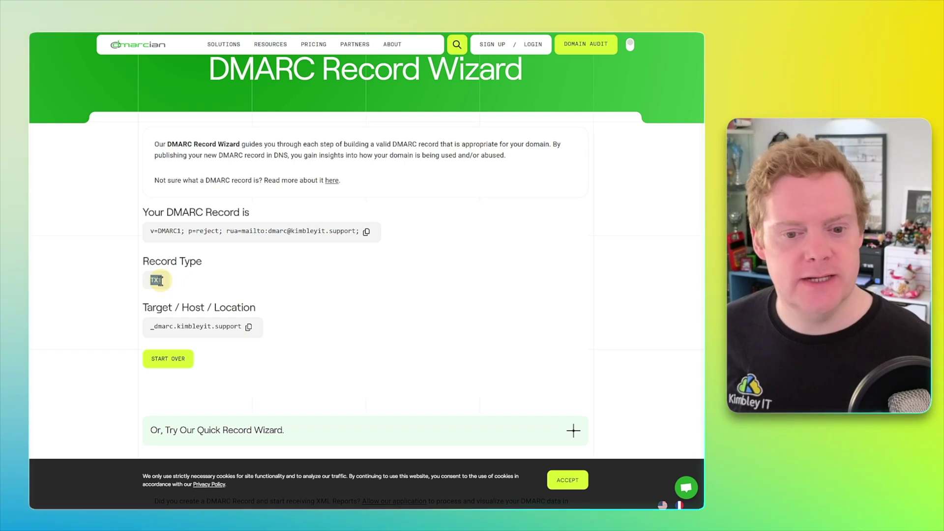
drag(150, 333, 228, 335)
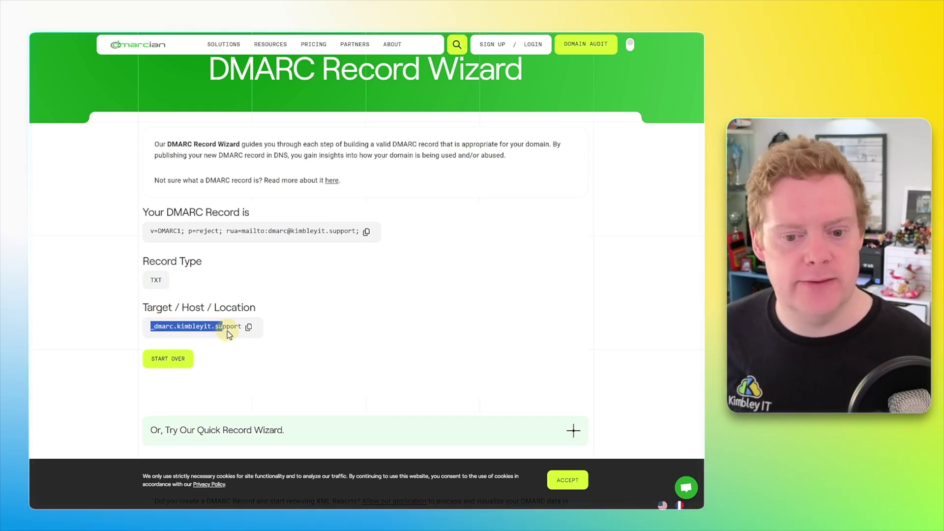
click(265, 267)
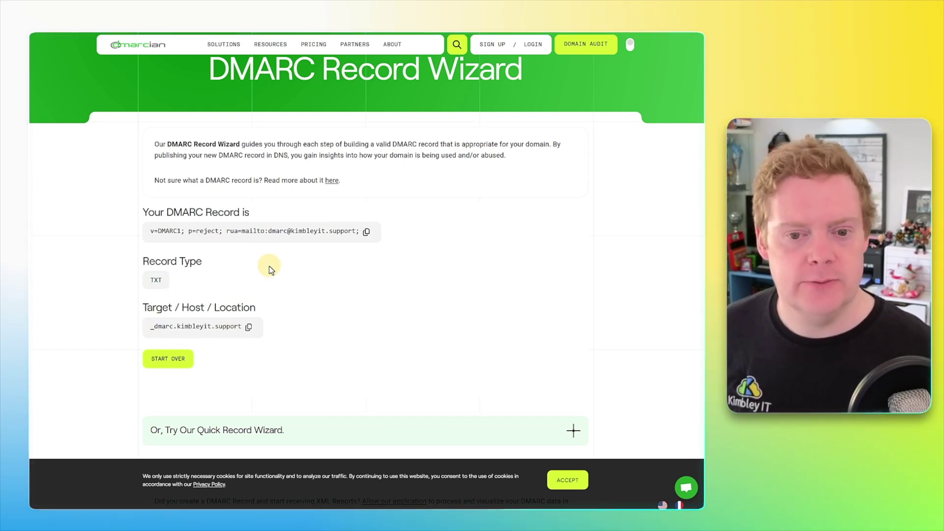
click(367, 233)
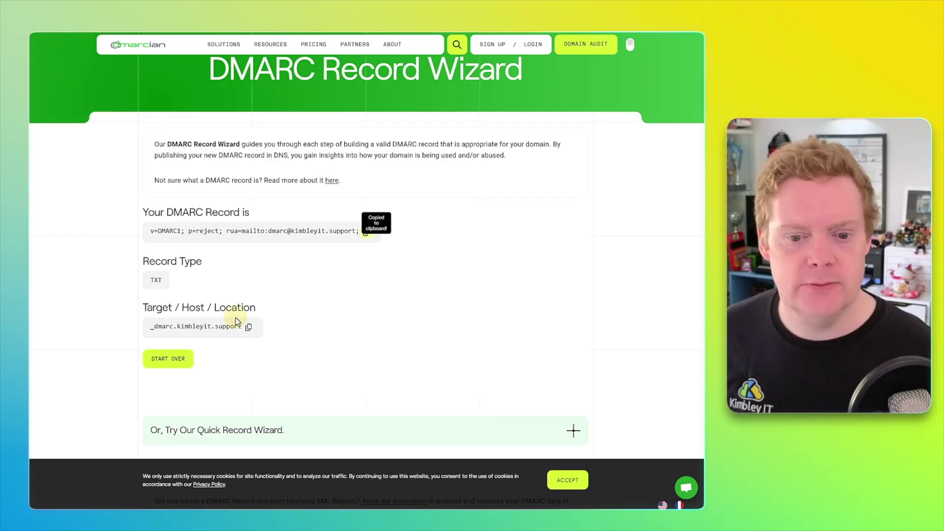
click(248, 326)
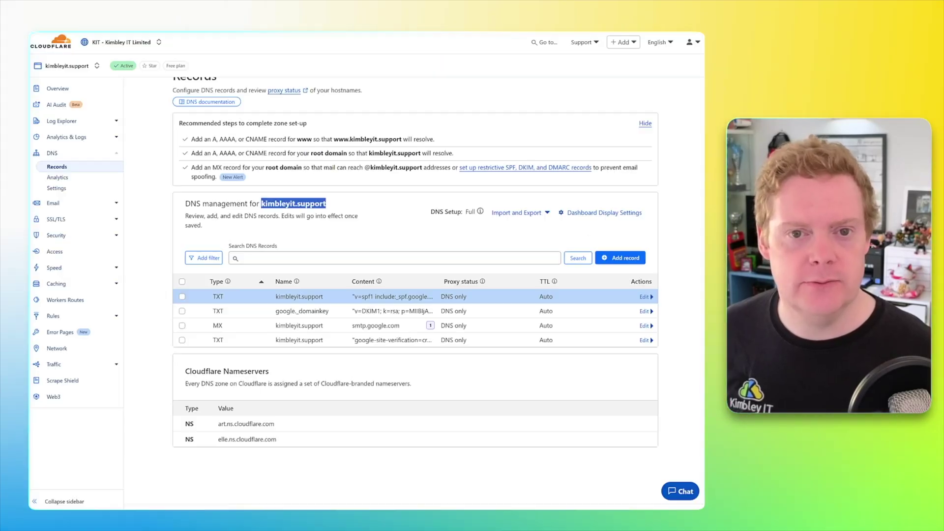
Step: Add a TXT record named _dmarc.kimbleyit.support holding the v=DMARC1; p=reject value and save it
click(627, 260)
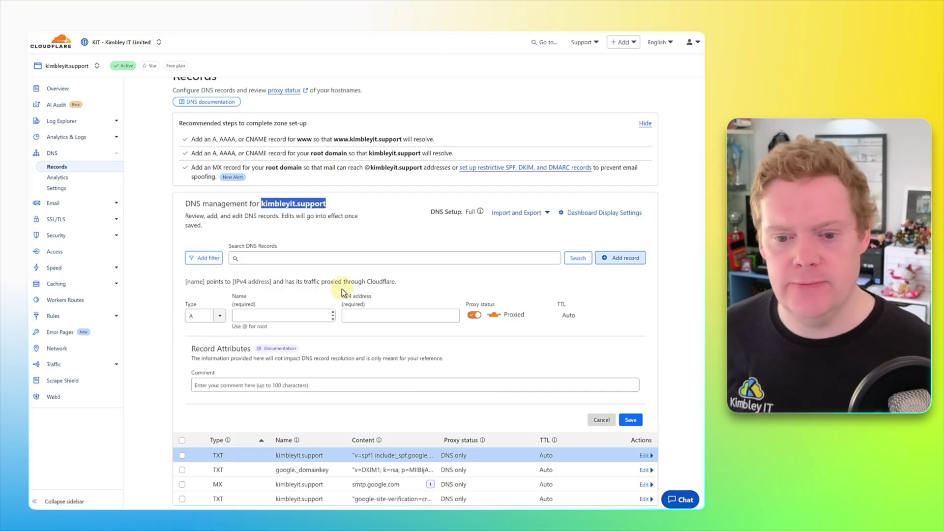
click(210, 317)
scroll(213, 359, down, 3)
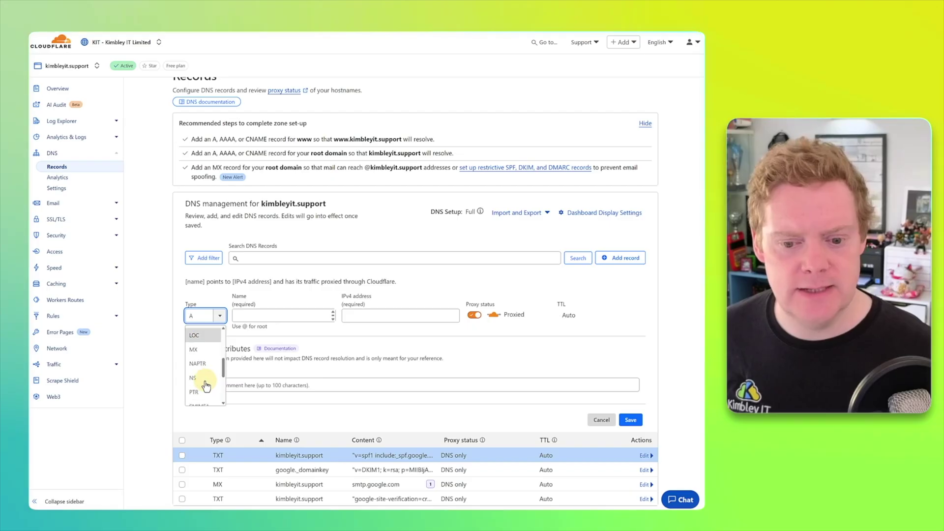
click(203, 389)
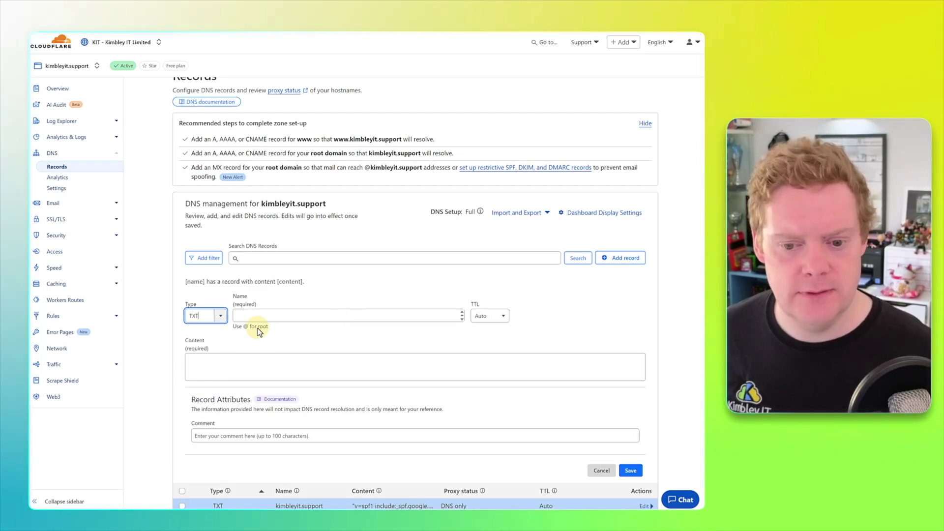
click(263, 313)
key(ctrl+v)
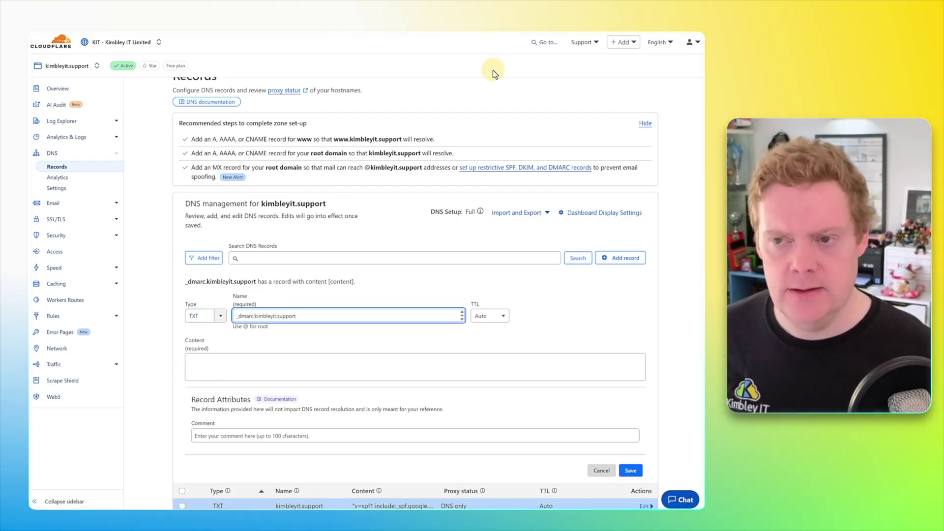
key(alt+Tab)
click(365, 231)
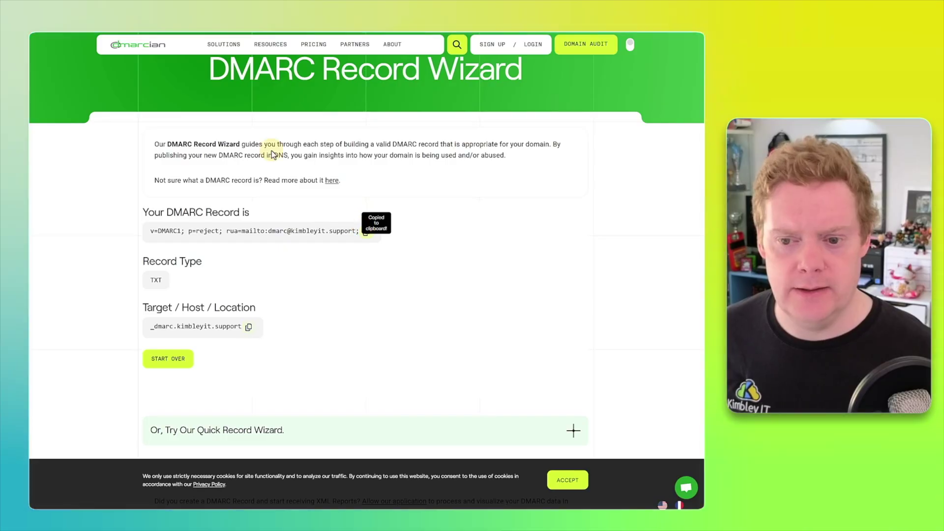
key(alt+Tab)
click(262, 356)
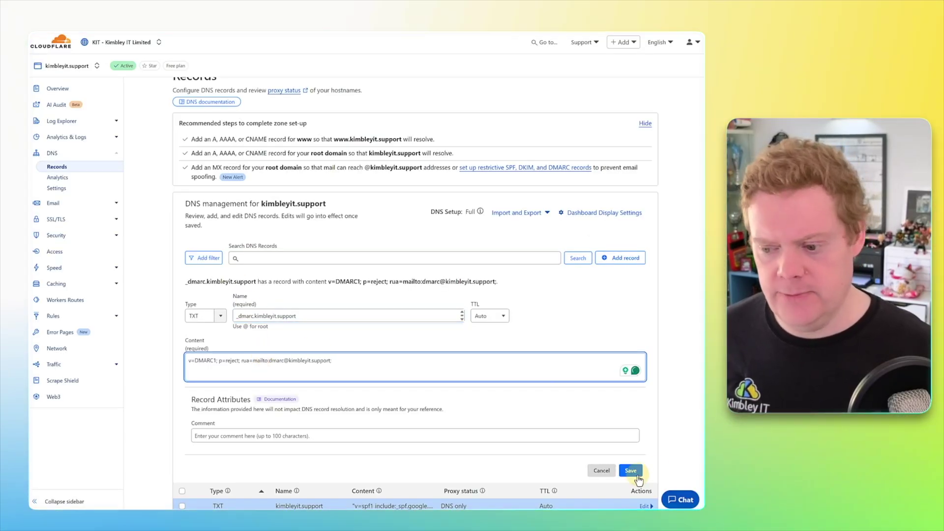
click(632, 468)
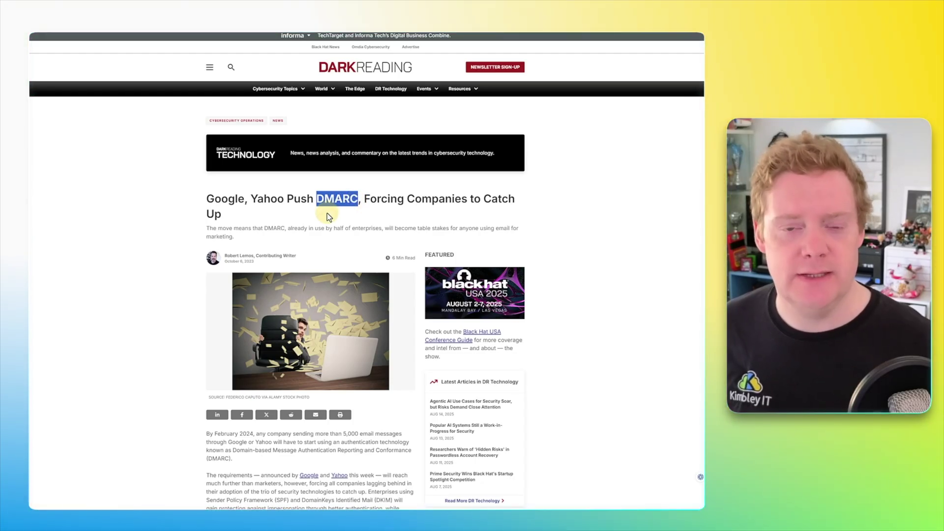
Step: Scroll through the Dark Reading article on Google and Yahoo pushing DMARC
scroll(328, 215, down, 4)
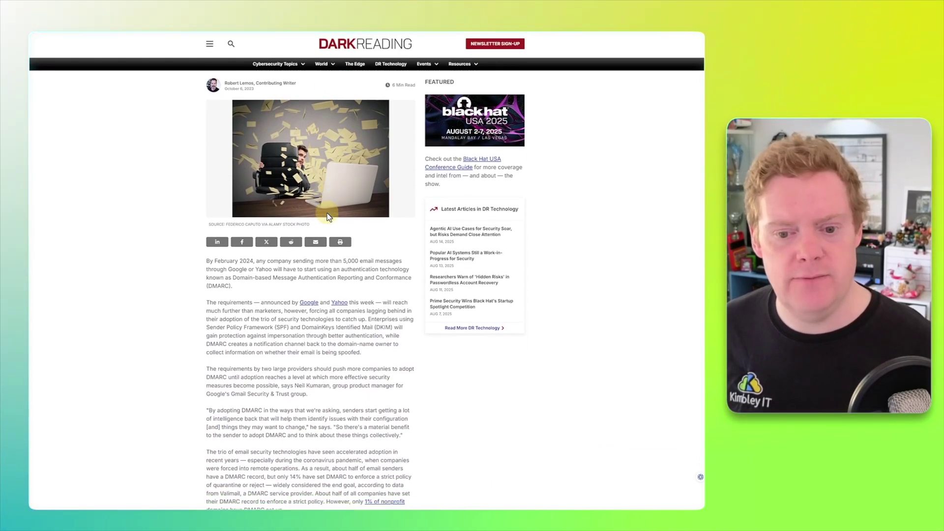
scroll(327, 215, down, 3)
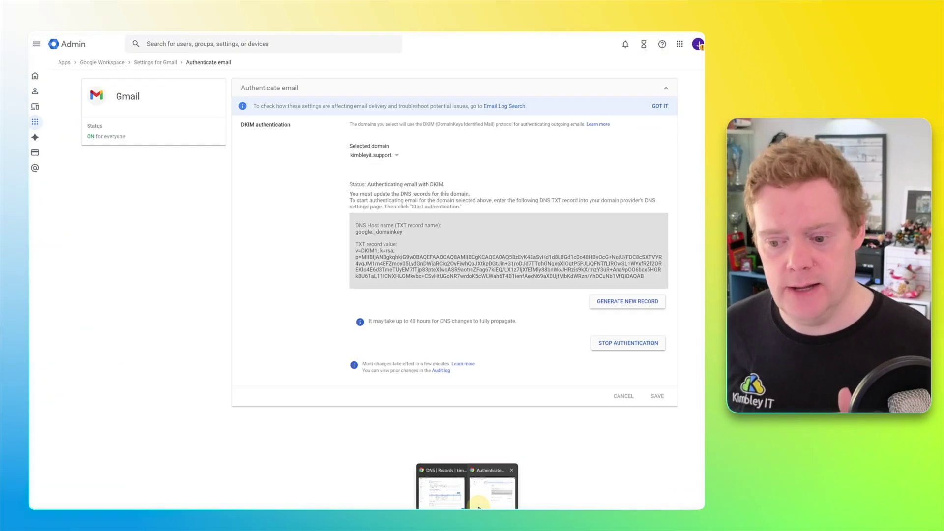
Step: Open Gmail for the new account from the Admin console's apps launcher
click(39, 81)
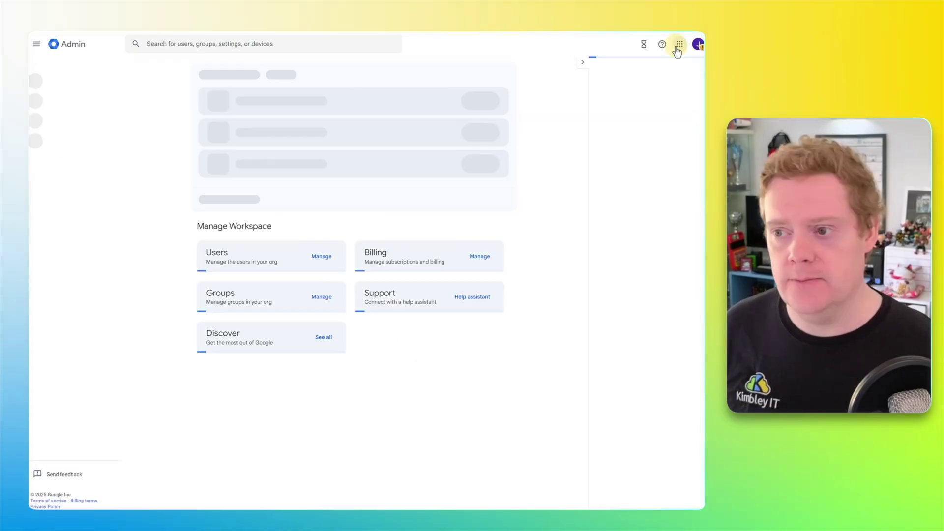
click(678, 46)
click(673, 103)
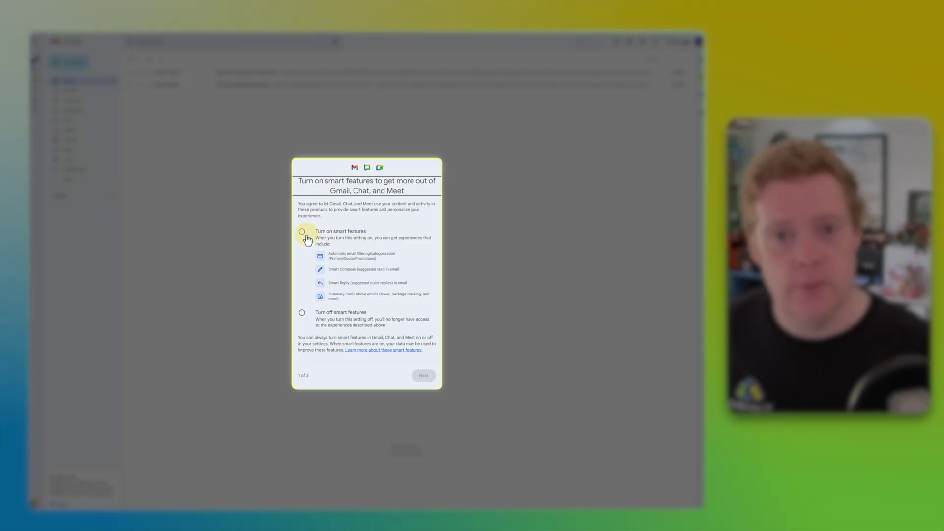
Step: Turn on smart features for Gmail, Workspace and other Google products, save, and reload Gmail
click(303, 233)
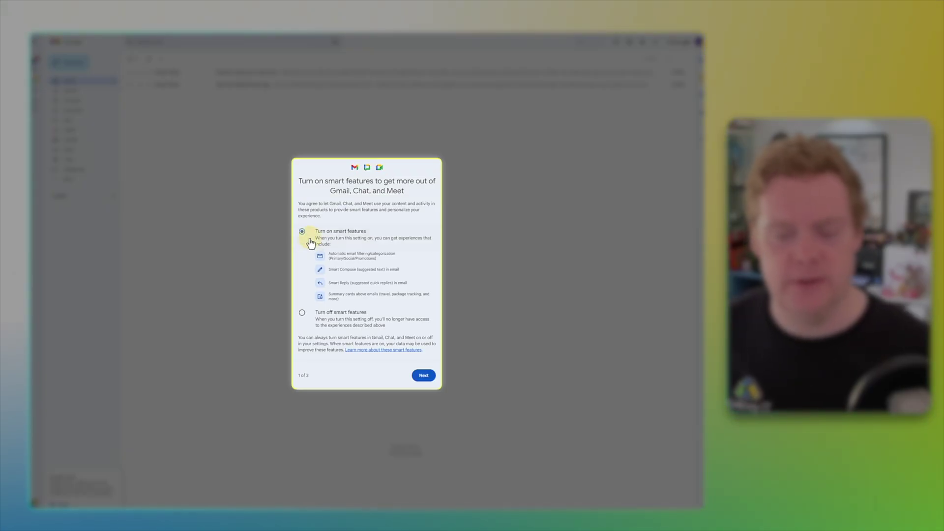
click(424, 376)
click(302, 230)
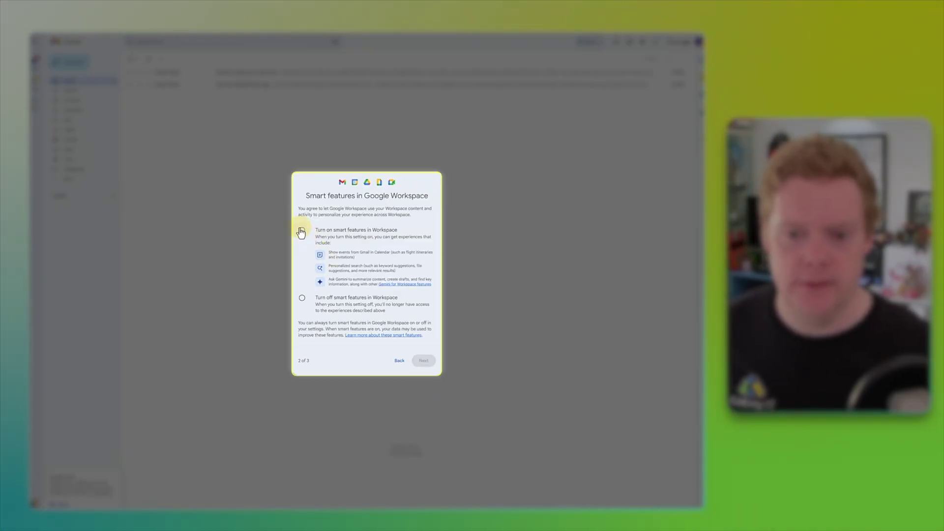
click(424, 362)
click(302, 222)
click(423, 370)
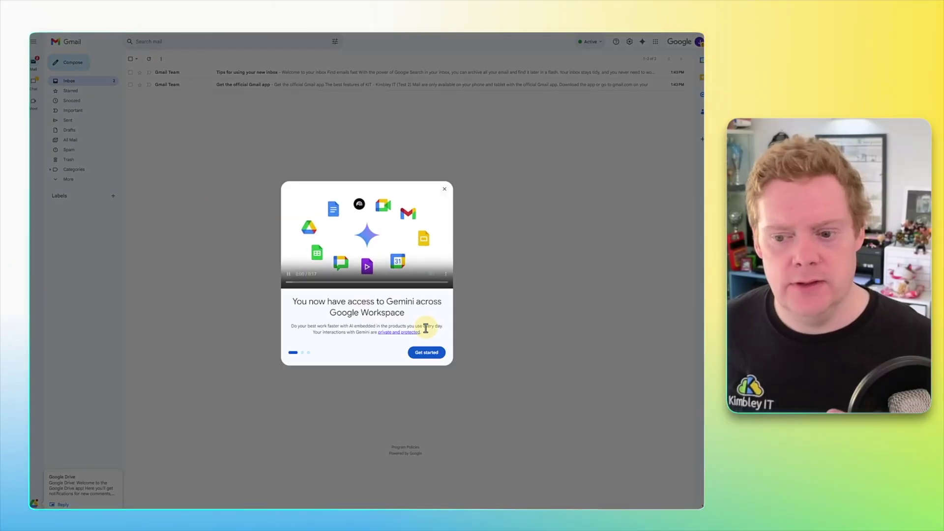
click(444, 189)
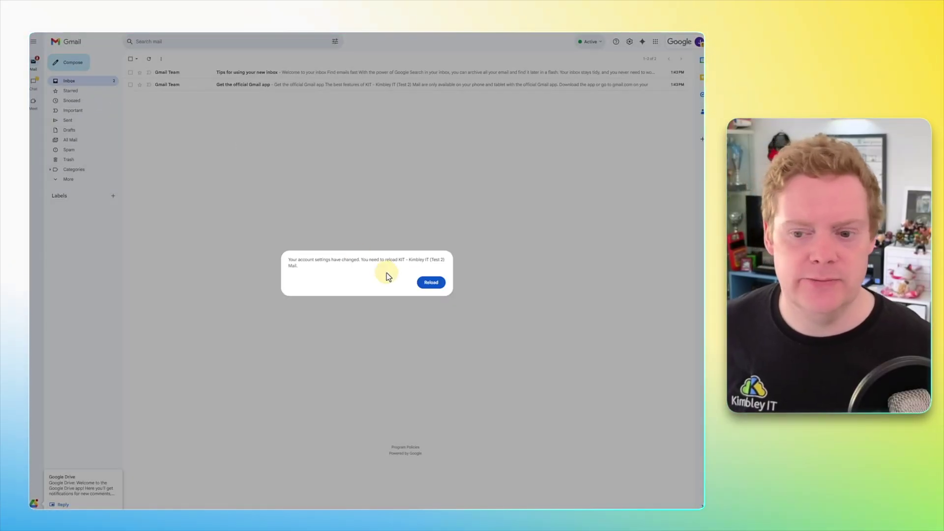
click(431, 283)
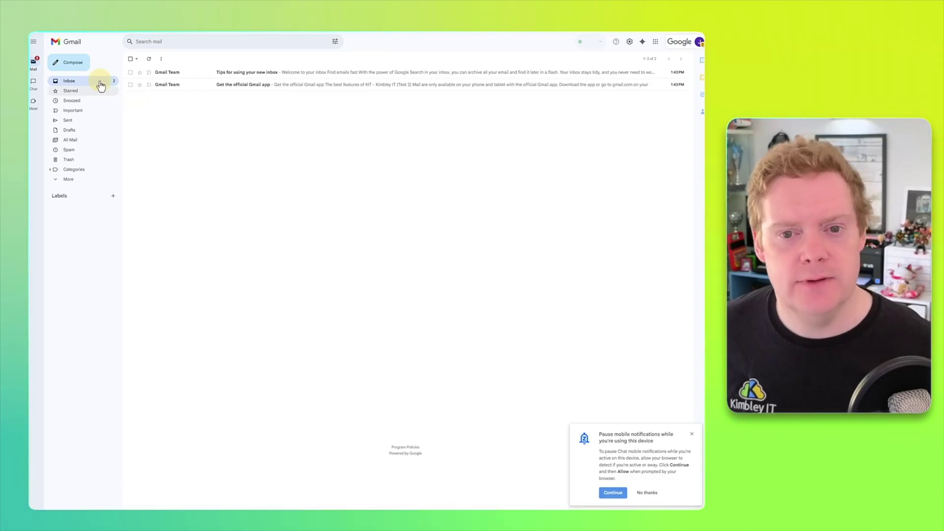
Step: Start a new Gmail message, close the Pause mobile notifications popup, and discard the empty draft
click(69, 63)
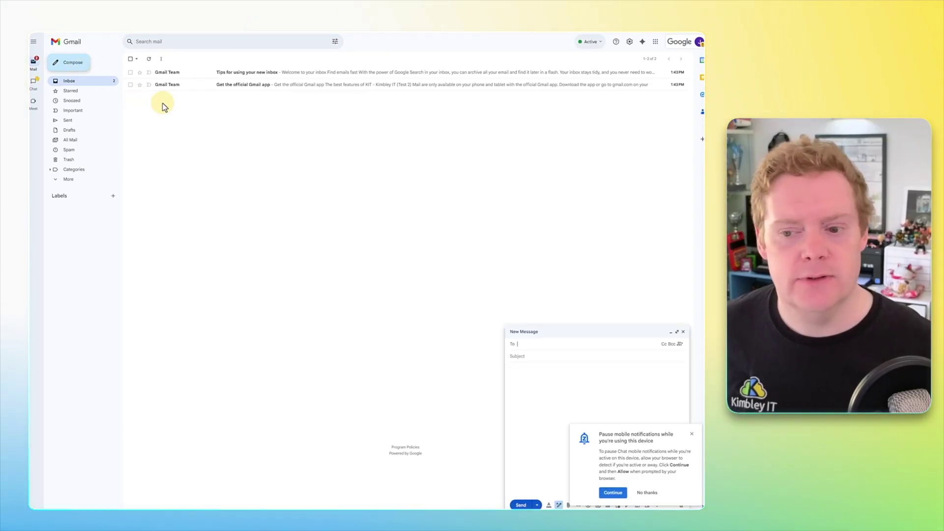
click(692, 435)
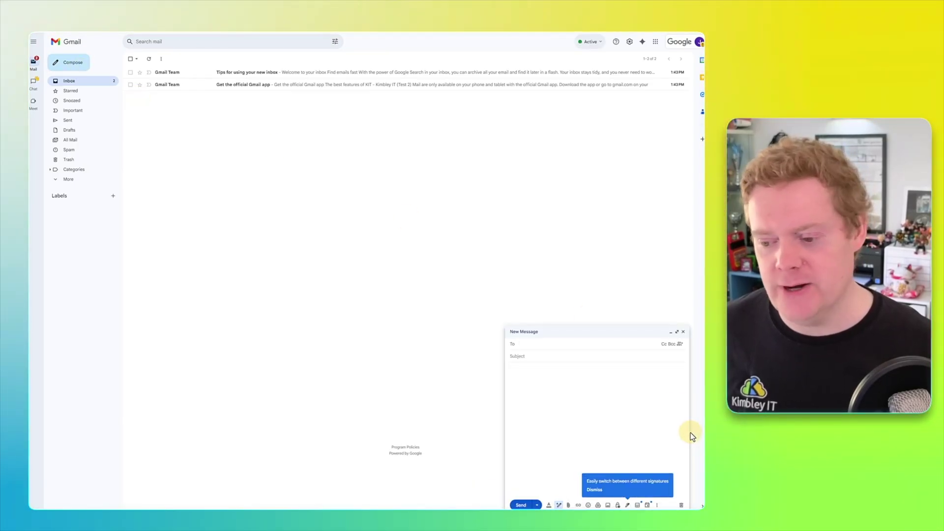
click(683, 506)
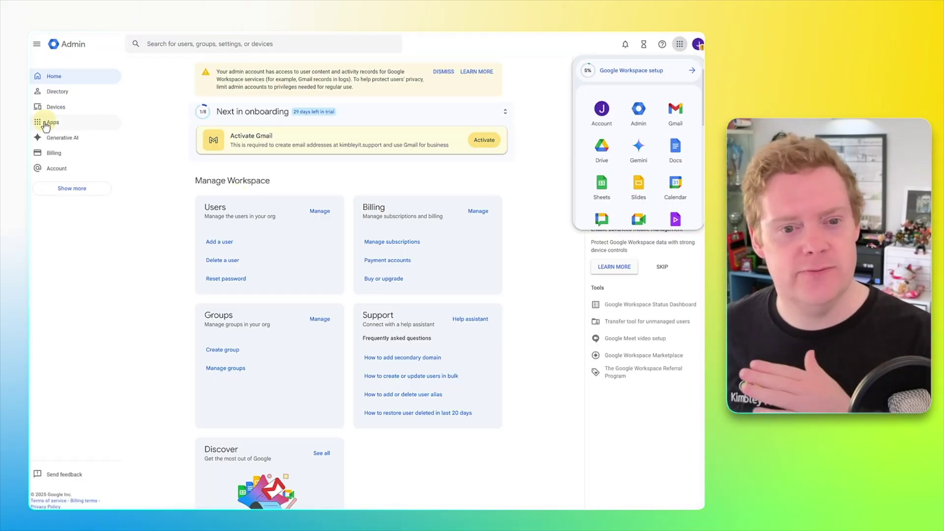
Step: Expand the Admin console sidebar to show Apps services like Calendar, Drive and Docs, Gmail, Meet
click(33, 110)
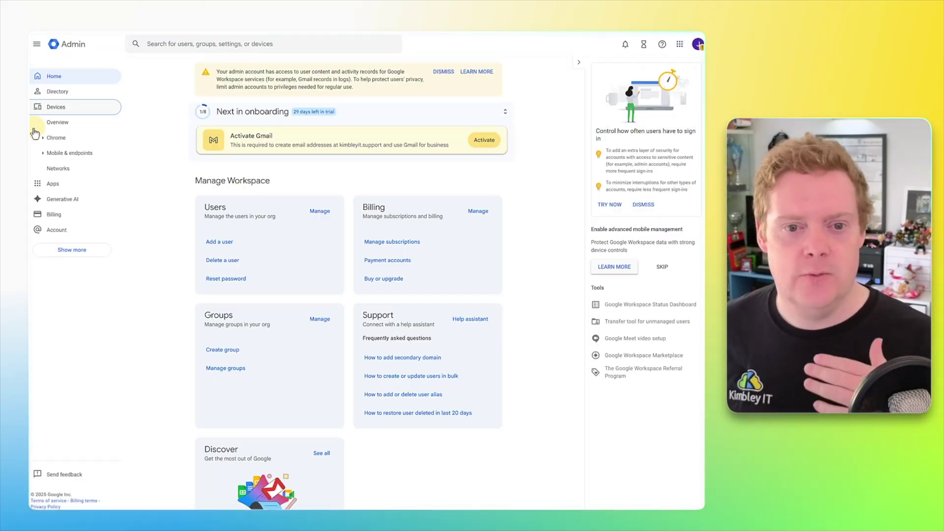
click(32, 185)
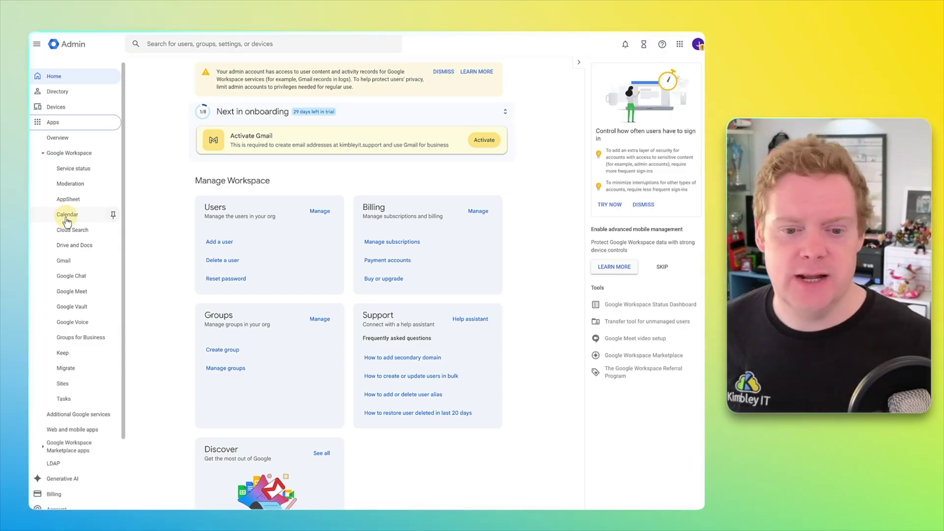